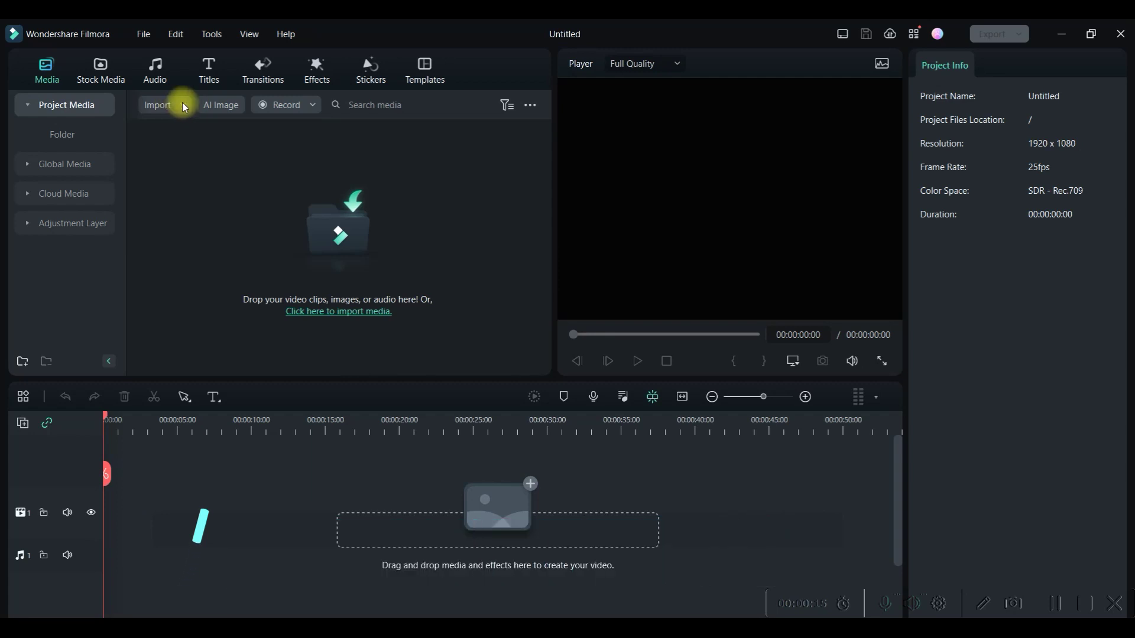
Reveal the Import dropdown's list of ways to bring media into the project.
left_click(172, 106)
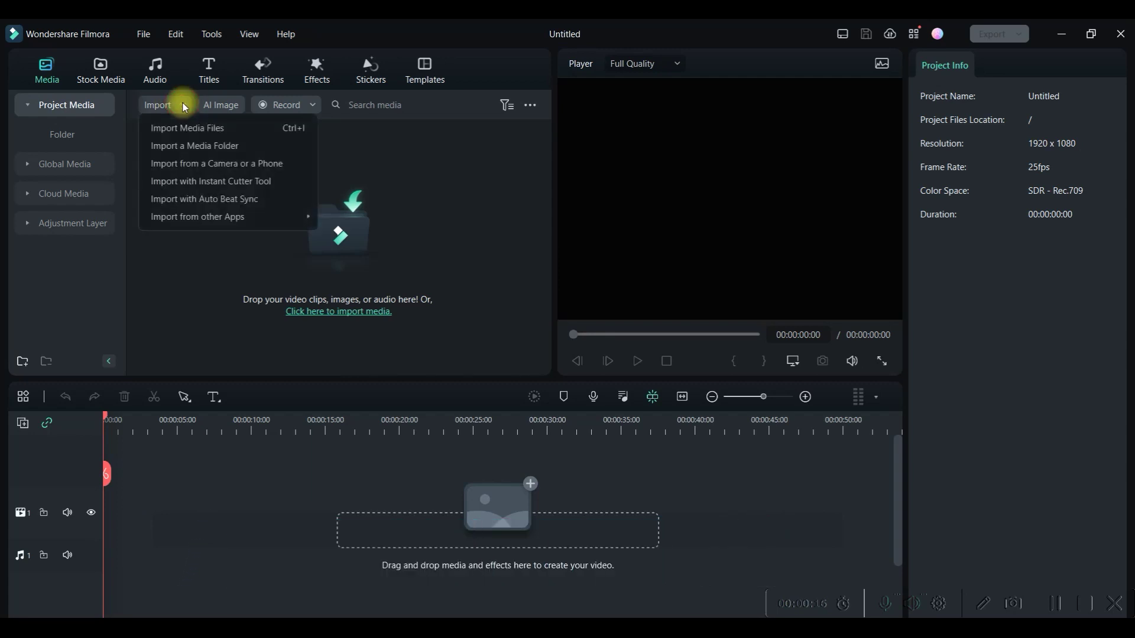
Import all four RESOURCE files and drop the 10-03-2023 bridge clip onto the timeline.
left_click(215, 132)
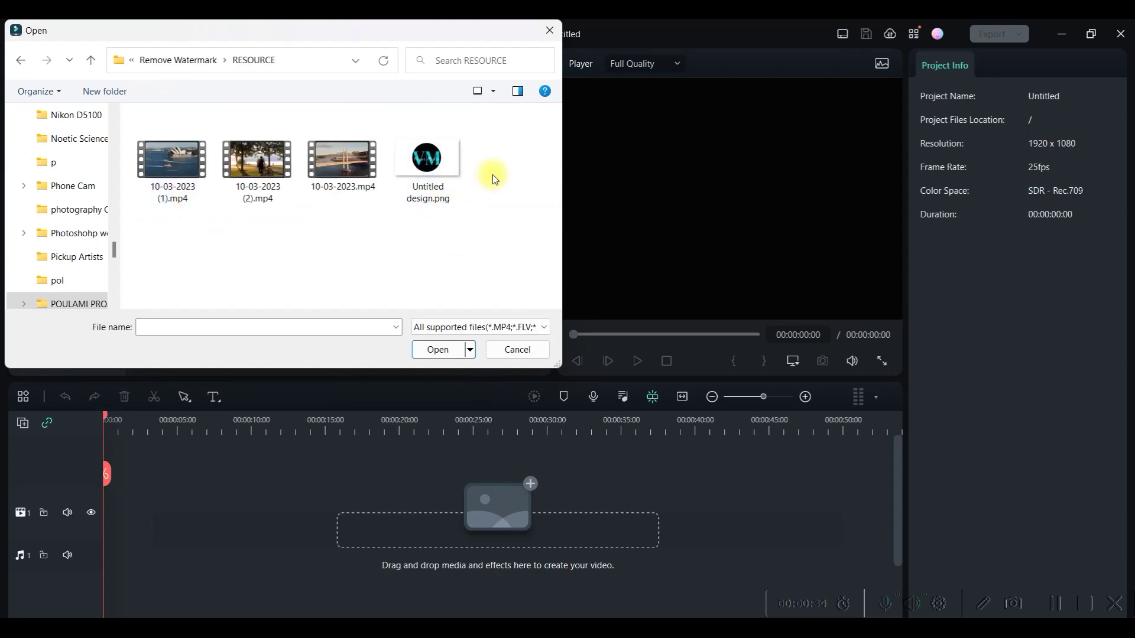
left_click_drag(495, 177, 142, 177)
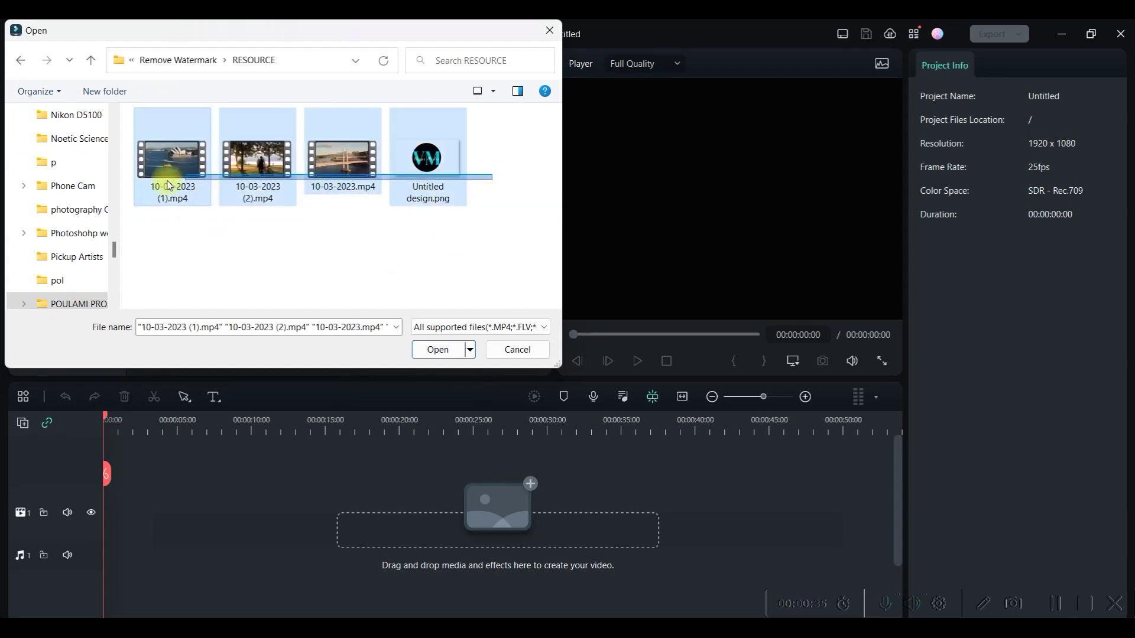
left_click(440, 349)
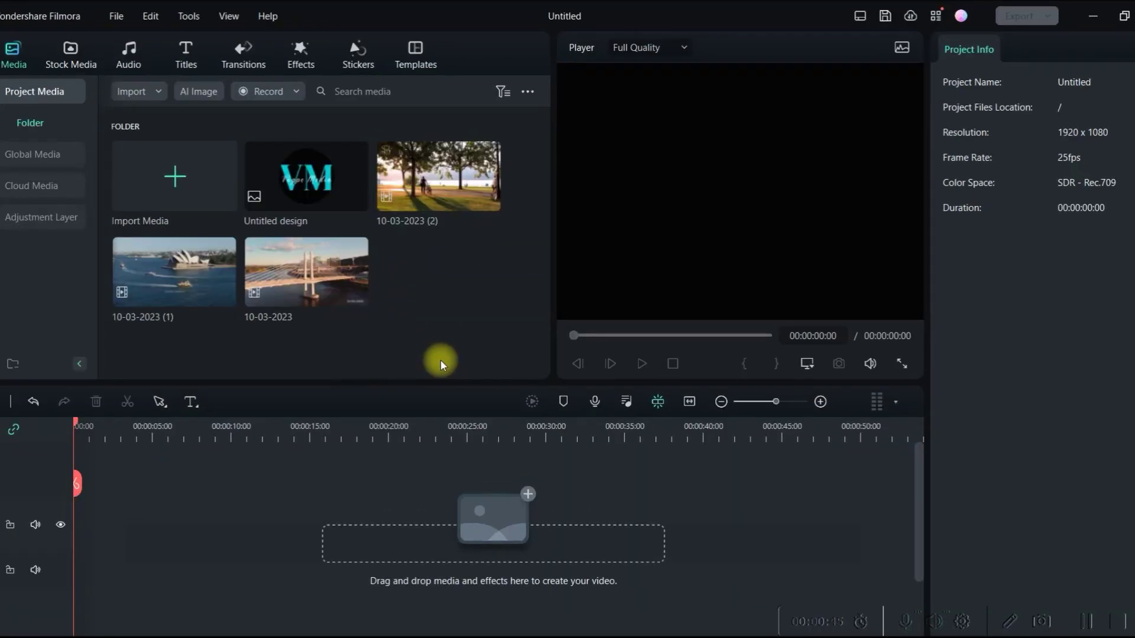
mouse_move(307, 272)
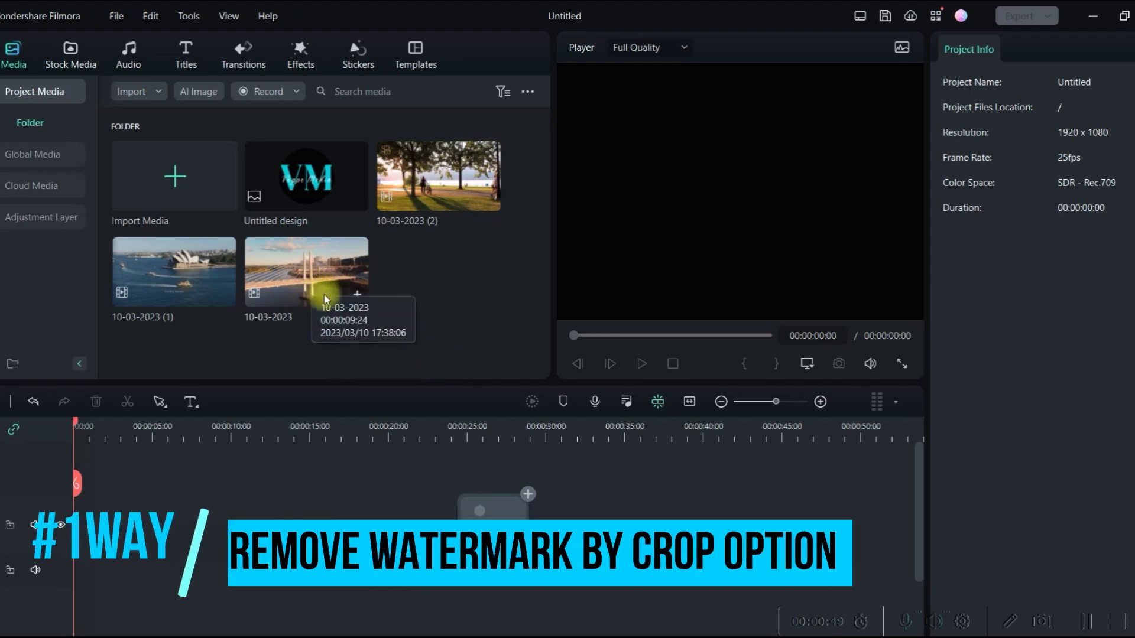
mouse_move(306, 272)
left_mouse_down()
mouse_move(147, 514)
mouse_move(74, 517)
left_mouse_up()
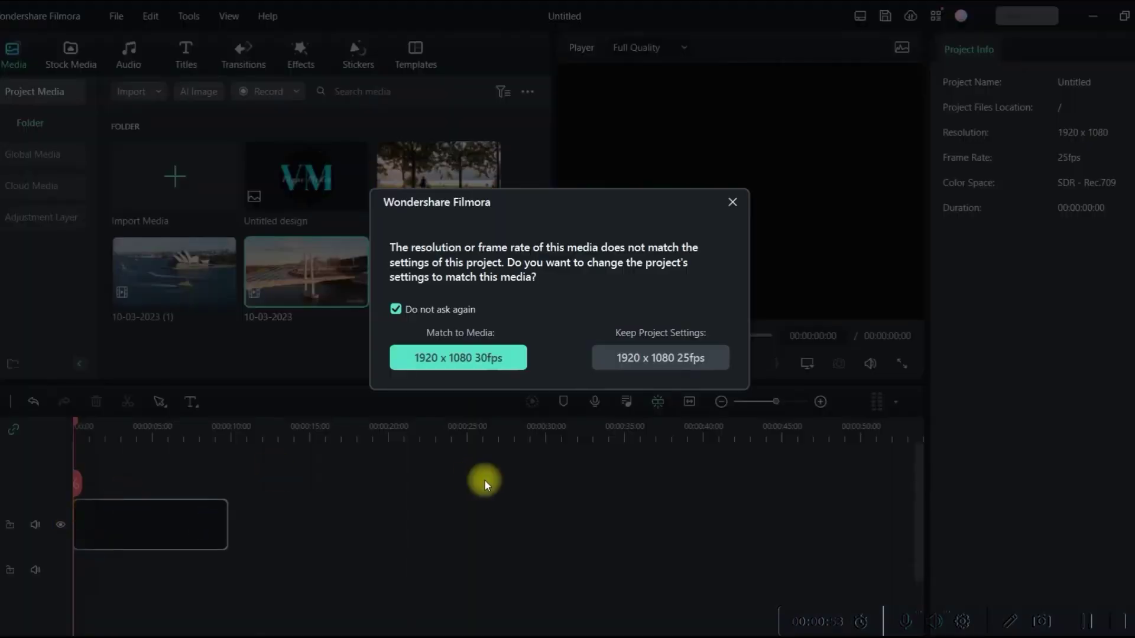
Keep the project's 1920x1080 25fps settings for the bridge clip and bring up its crop settings.
left_click(655, 359)
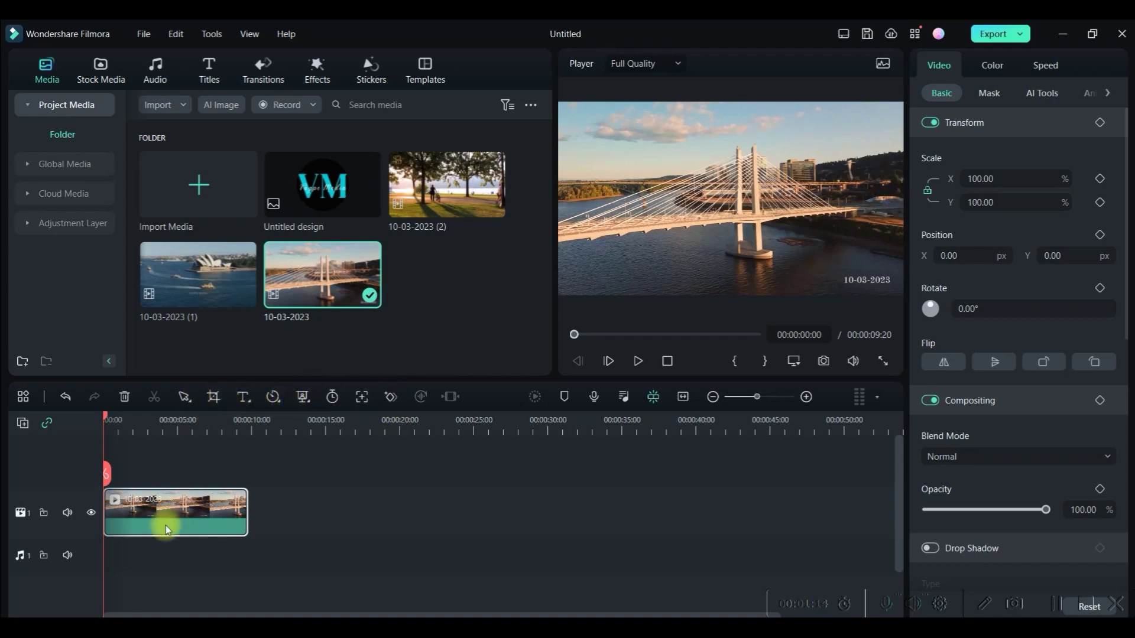
left_click(211, 397)
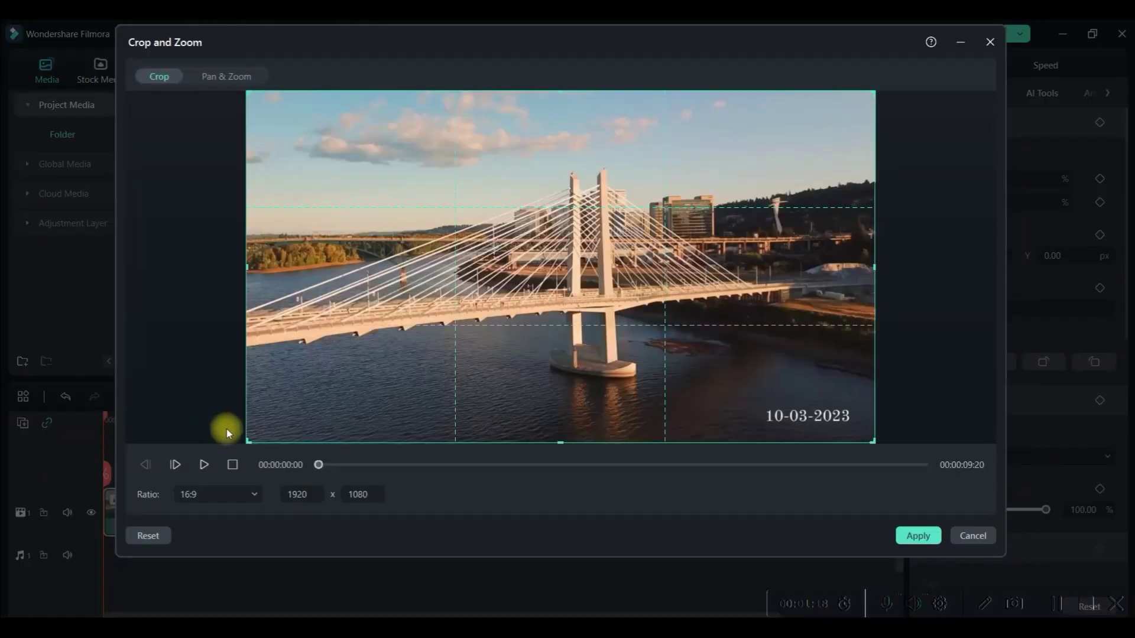
Via Crop and Zoom, shrink and shift the crop box to exclude the lower-right date stamp, then apply it.
left_click(985, 42)
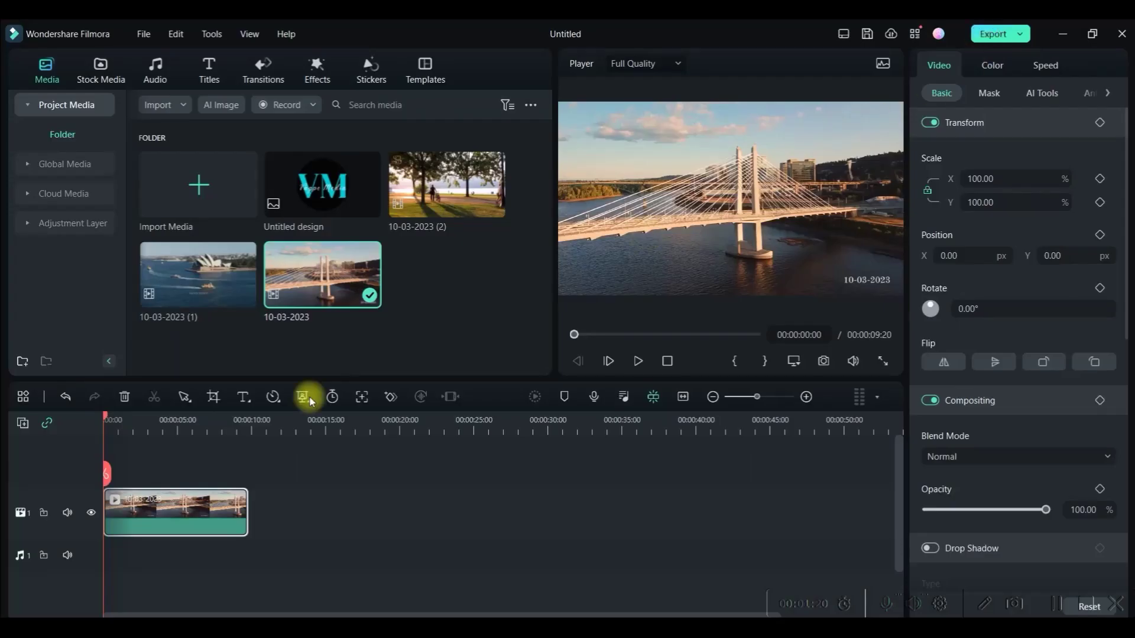
right_click(208, 502)
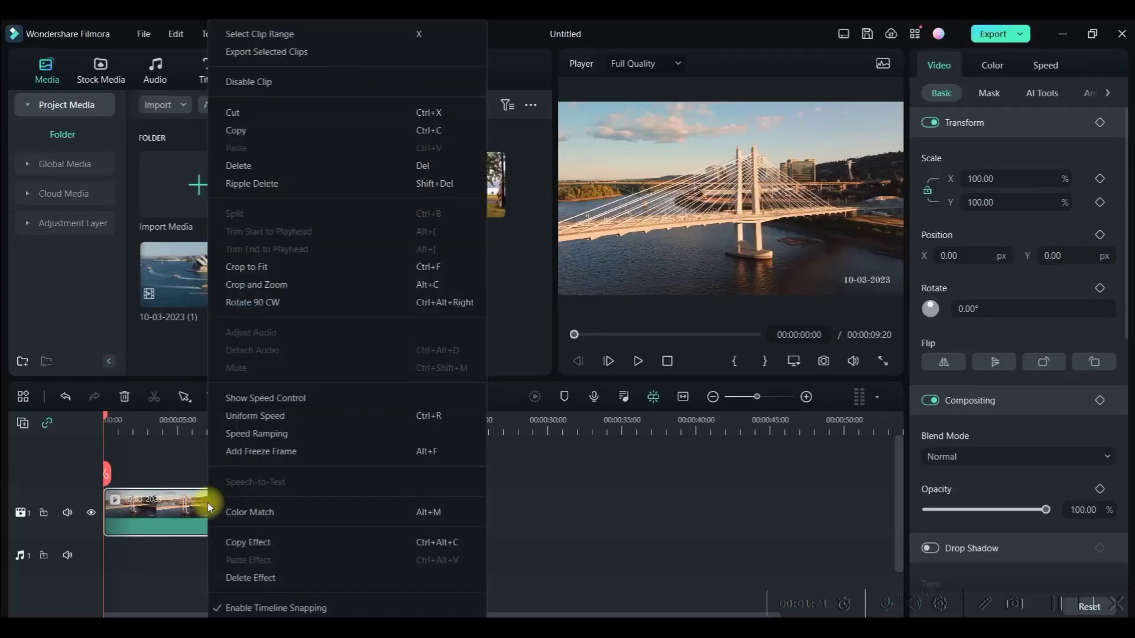
left_click(263, 285)
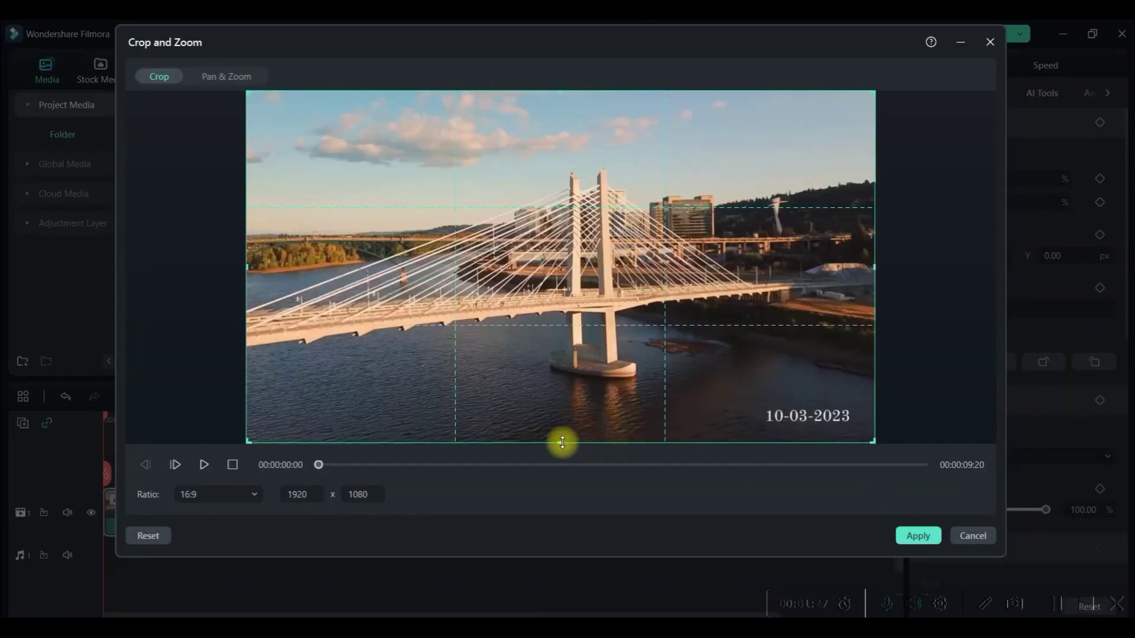
left_click_drag(562, 443, 578, 400)
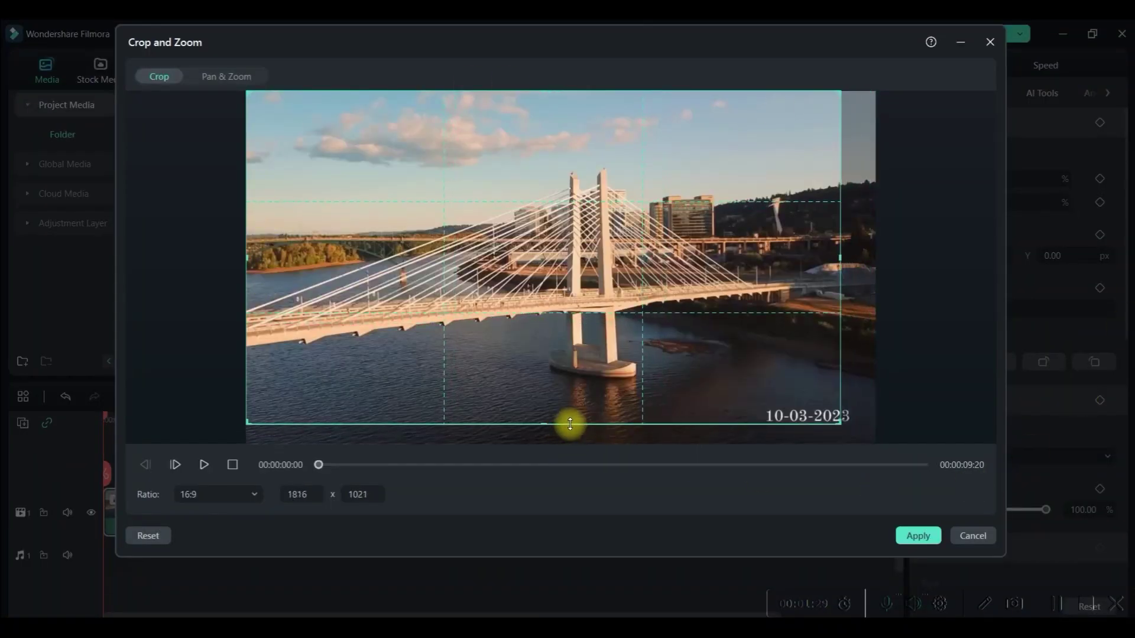
left_click_drag(578, 337, 634, 335)
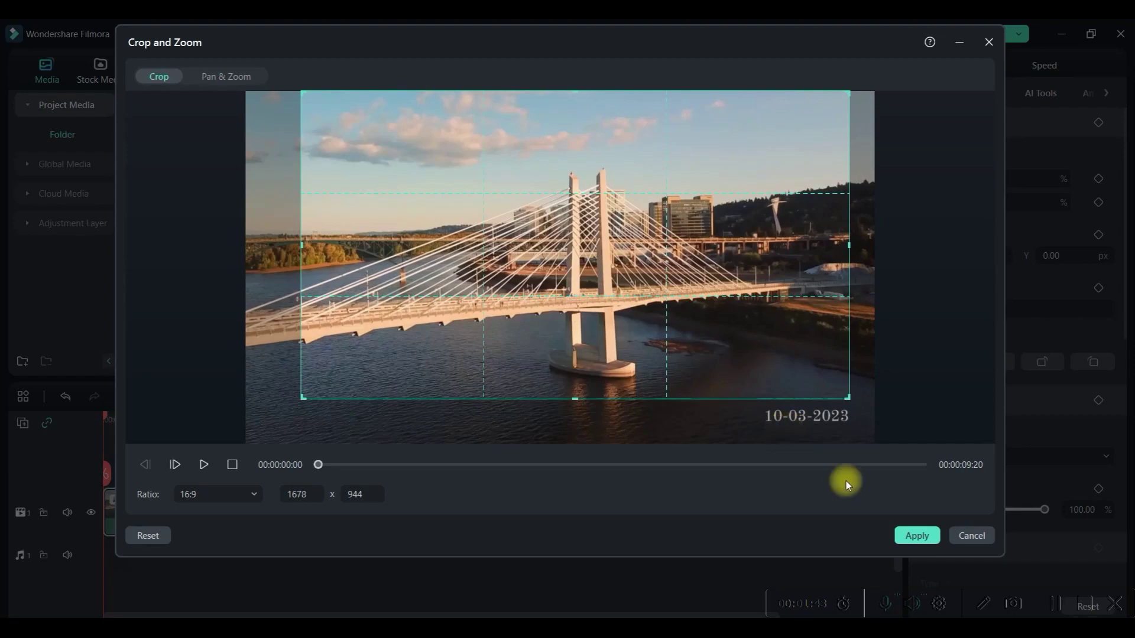
left_click(916, 536)
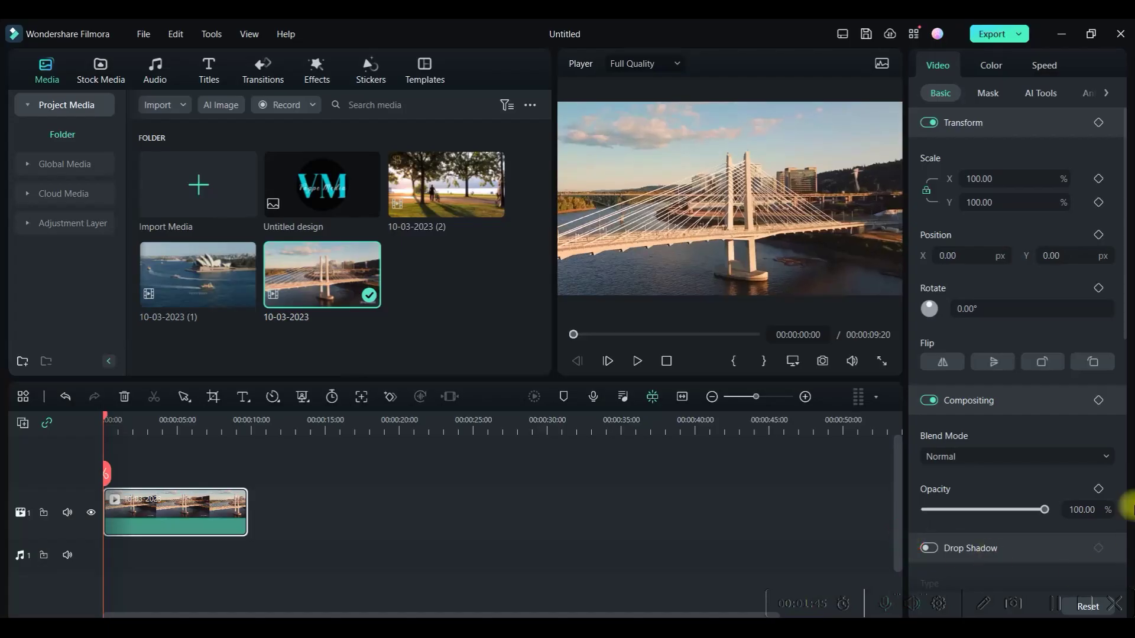
left_click(637, 362)
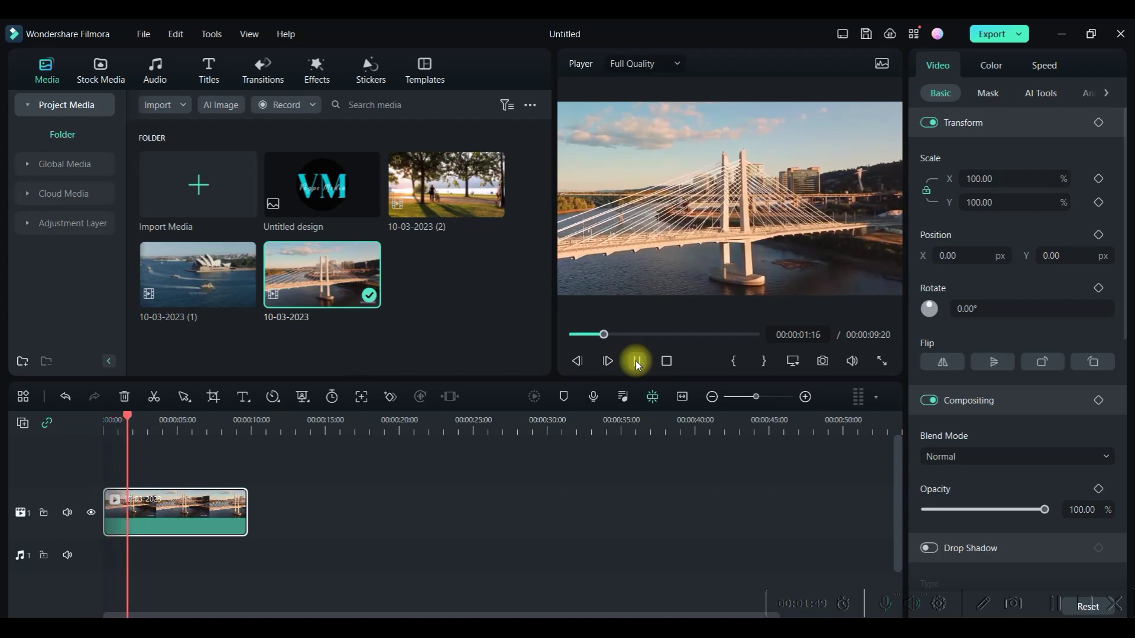
left_click(638, 362)
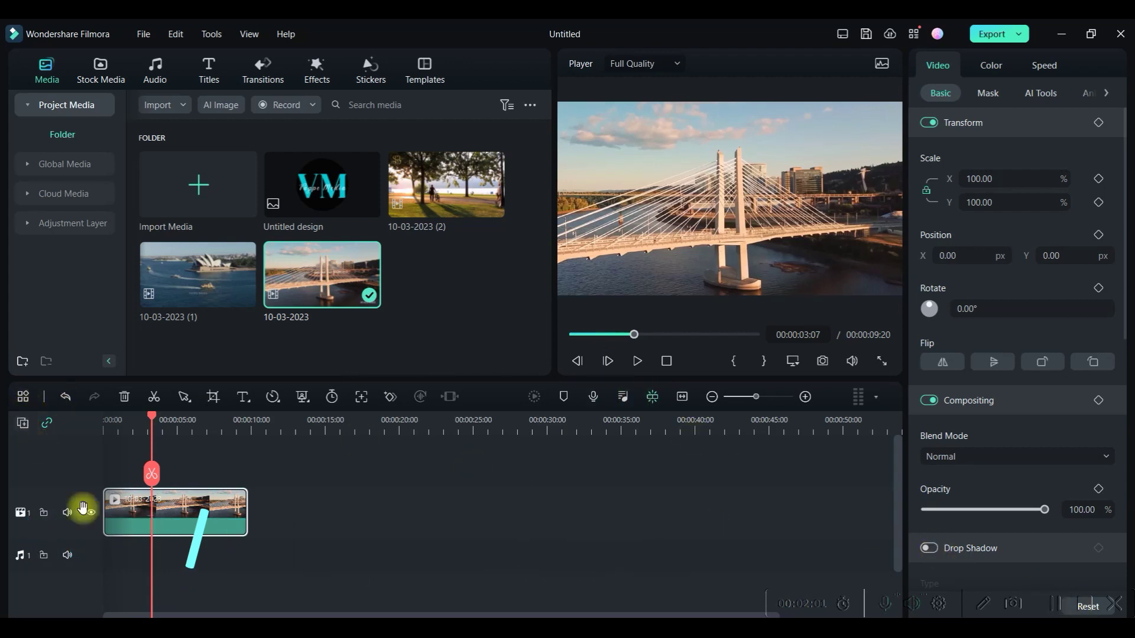
Delete the bridge clip and place the 10-03-2023 (1) Sydney harbour clip on the timeline.
left_click(226, 504)
key("Delete")
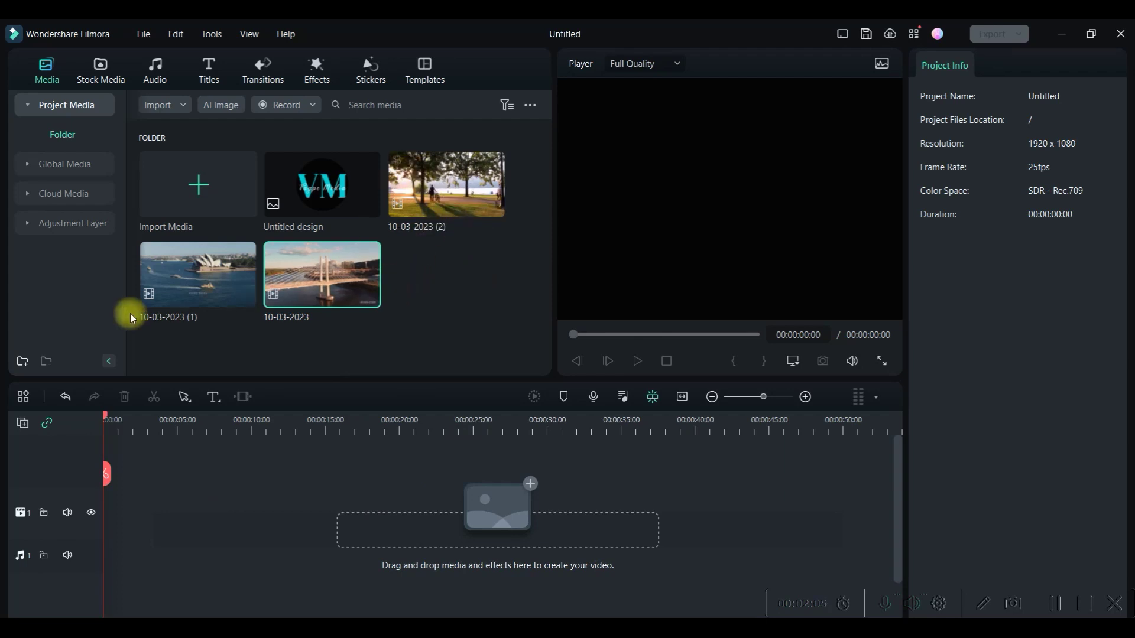
left_click_drag(198, 275, 116, 519)
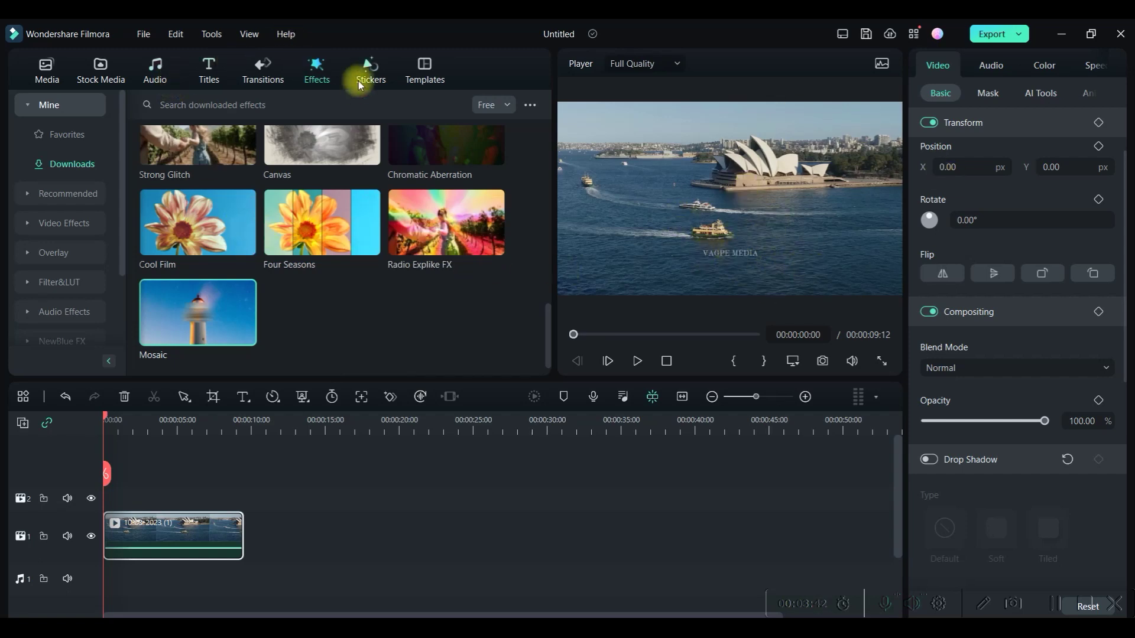
Browse the effect categories and settle on Mine > Downloads.
left_click(49, 104)
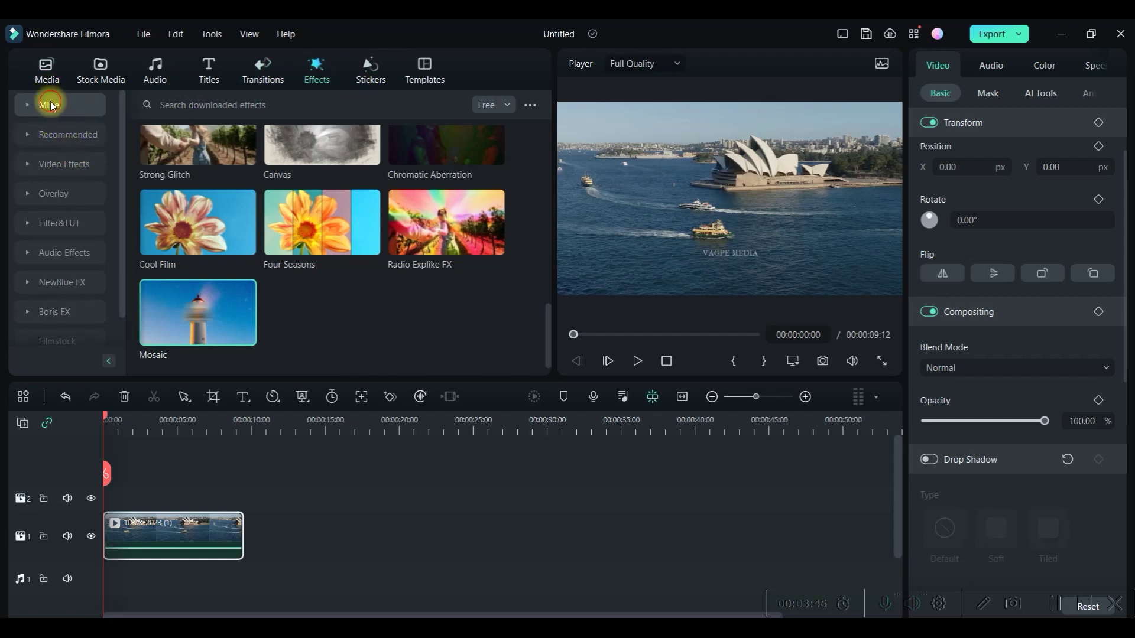
left_click(49, 105)
left_click(53, 253)
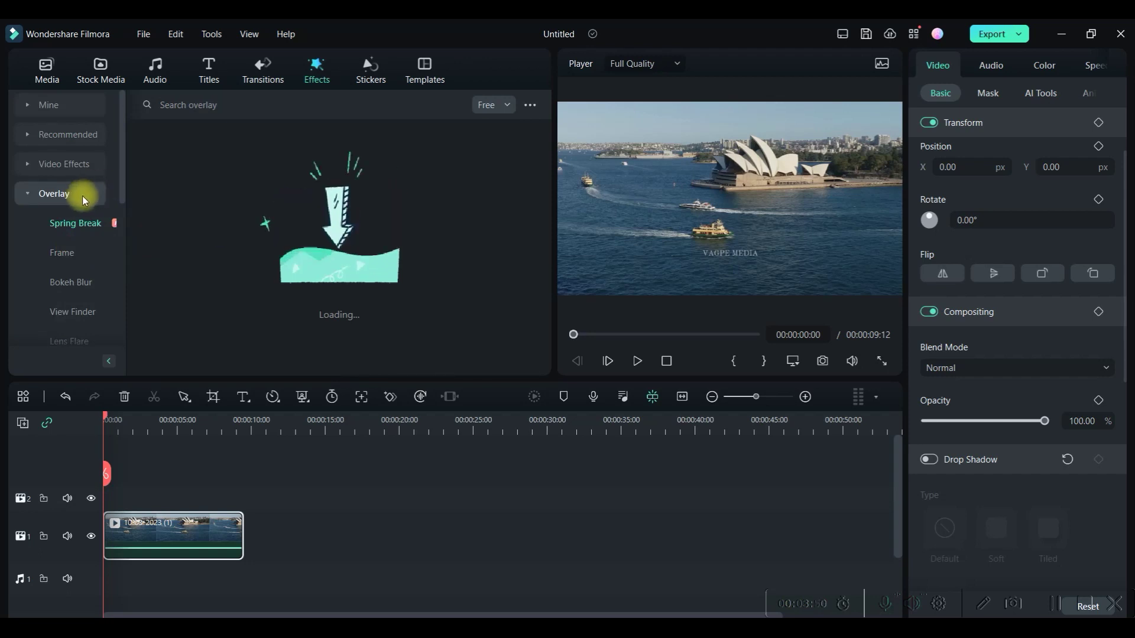
left_click(49, 106)
left_click(71, 163)
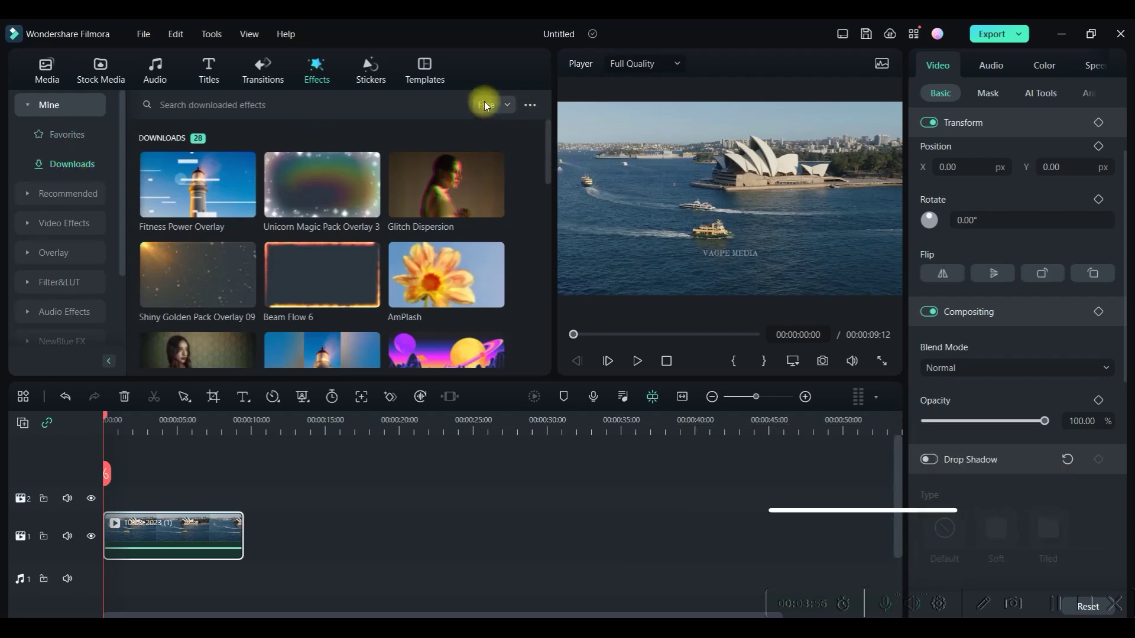
scroll(219, 236, "down", 3)
scroll(218, 236, "down", 4)
scroll(218, 236, "down", 3)
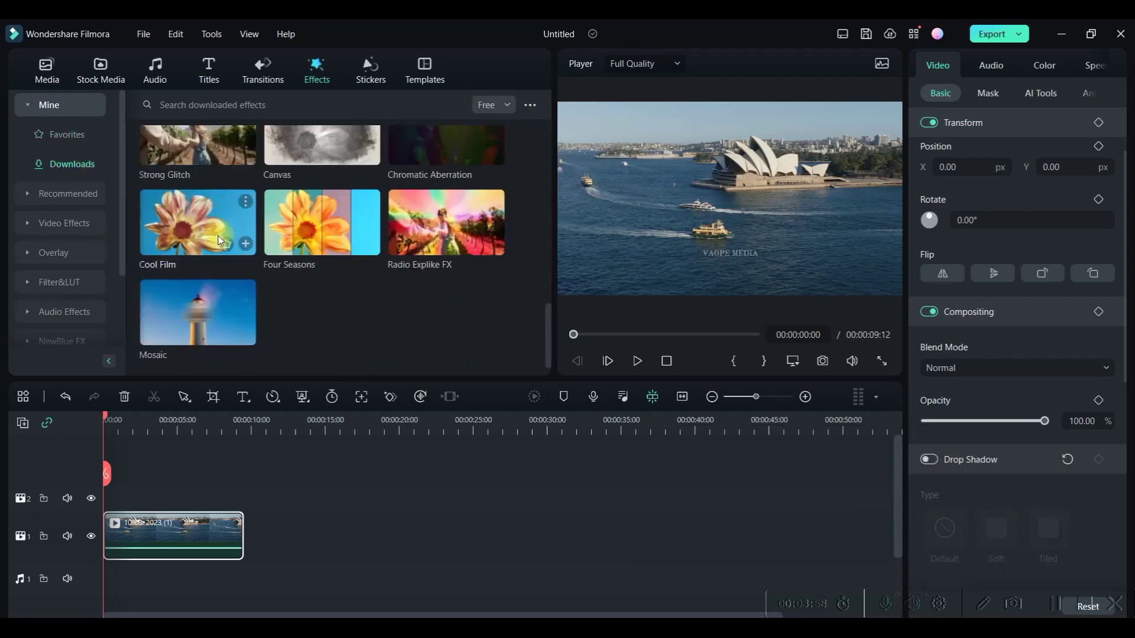
Drop Mosaic on the track above the harbour clip and stretch it to the clip's full 9-second length.
left_click_drag(185, 306, 113, 501)
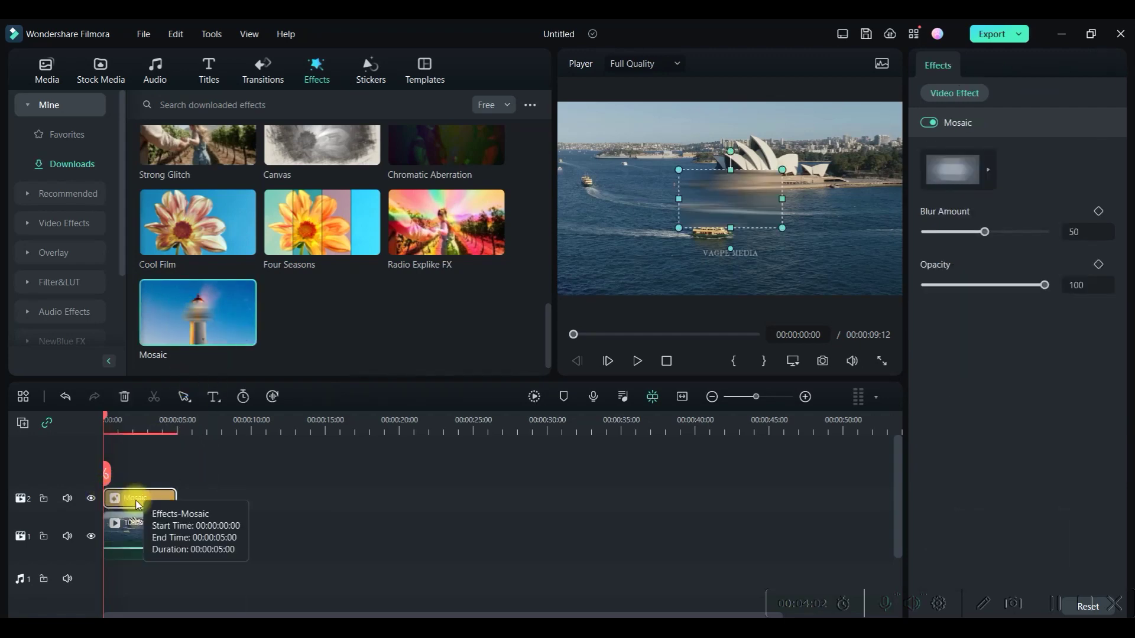
left_click_drag(176, 498, 247, 503)
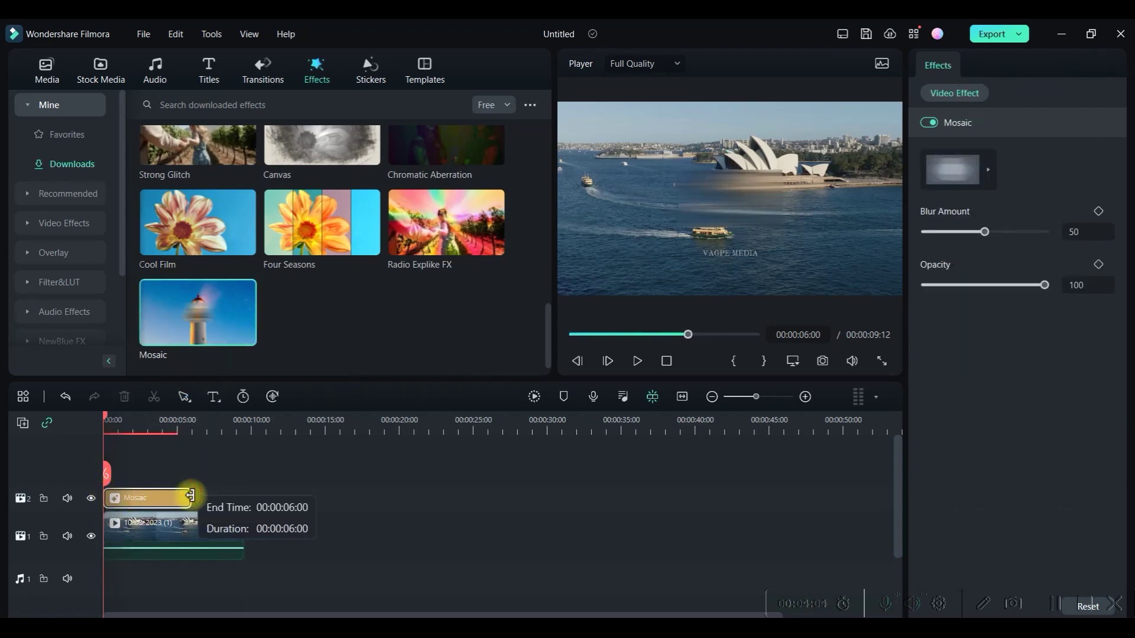
left_click_drag(246, 503, 247, 502)
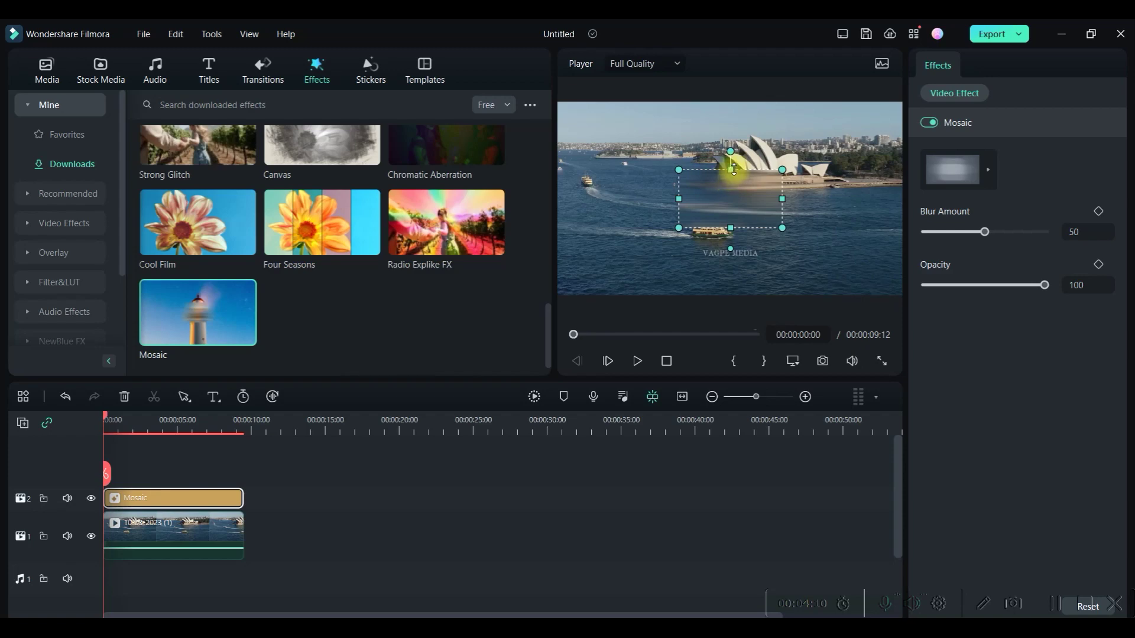
Resize and move the Mosaic blur area down to fit the watermark below the ferry.
left_click_drag(731, 170, 728, 188)
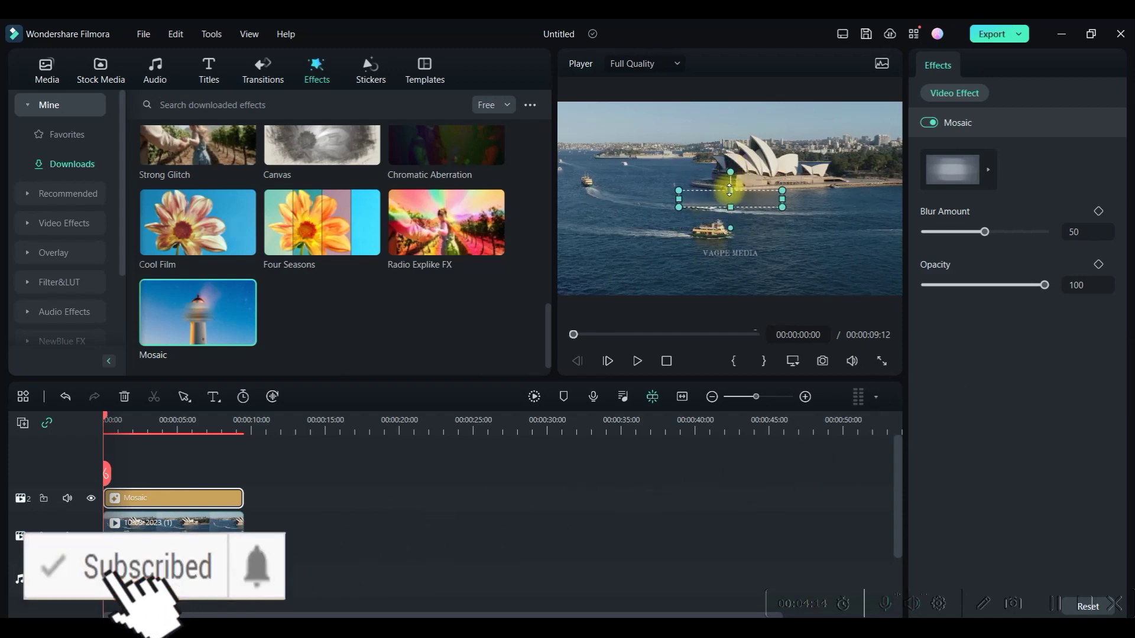
left_click_drag(739, 205, 736, 255)
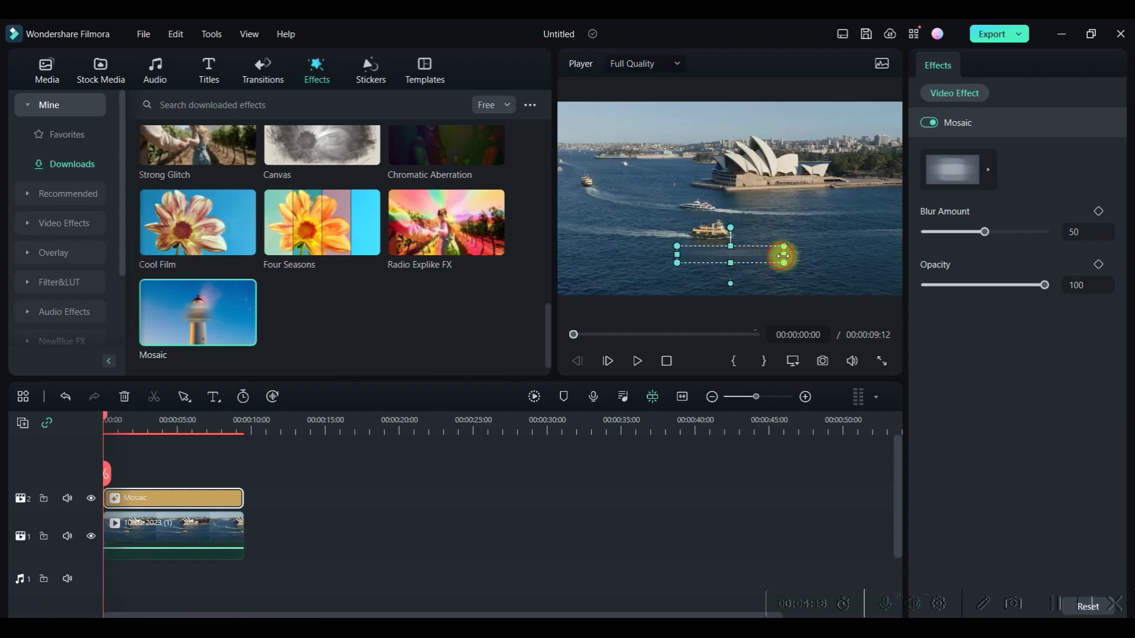
left_click_drag(783, 255, 765, 257)
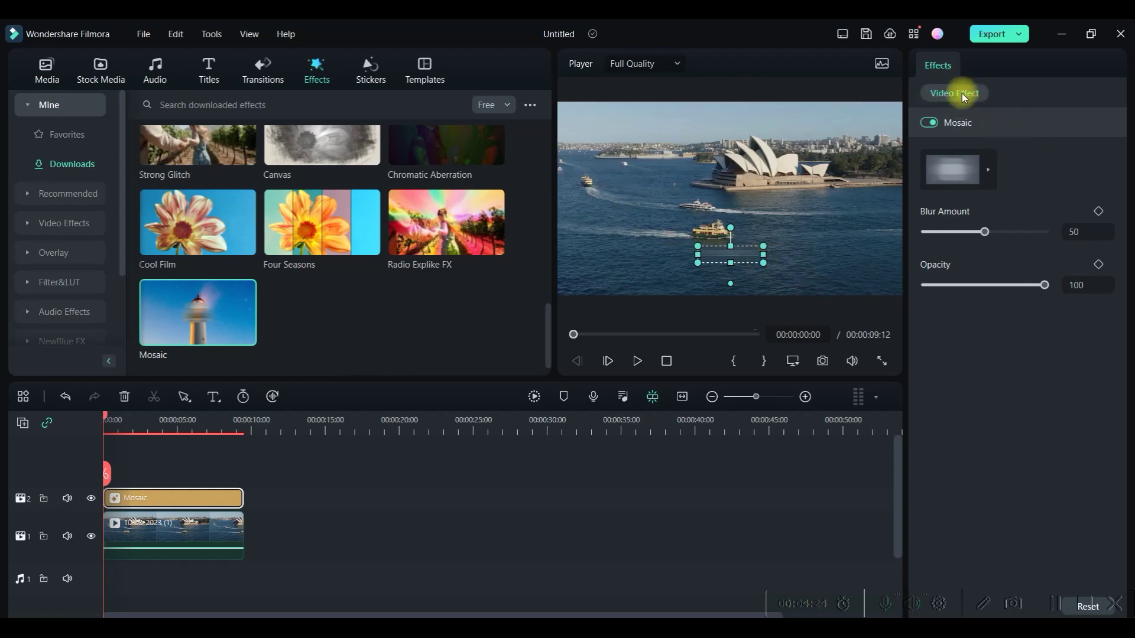
mouse_move(958, 123)
left_click(980, 122)
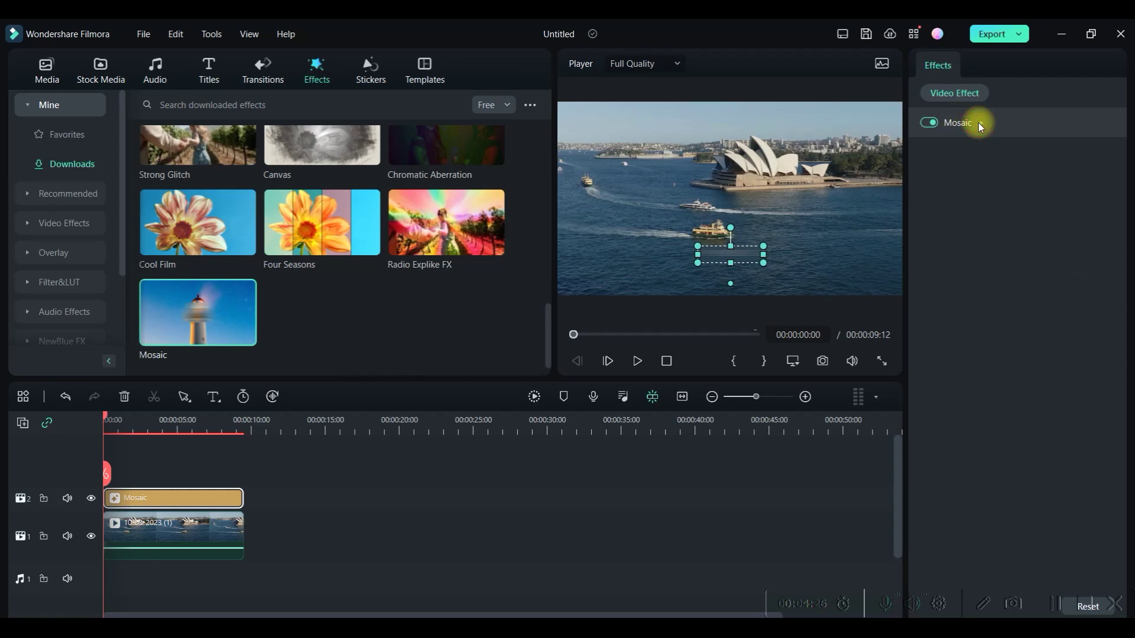
Try the stripe and round Mosaic patterns and settle on the soft round blur style.
left_click(986, 172)
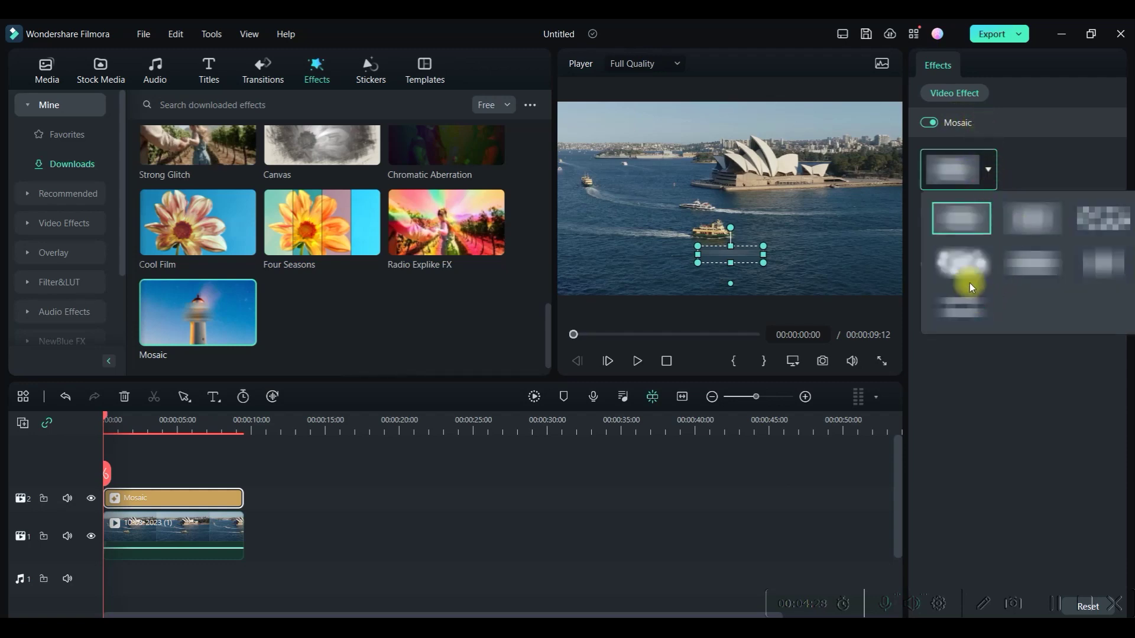
left_click(1026, 266)
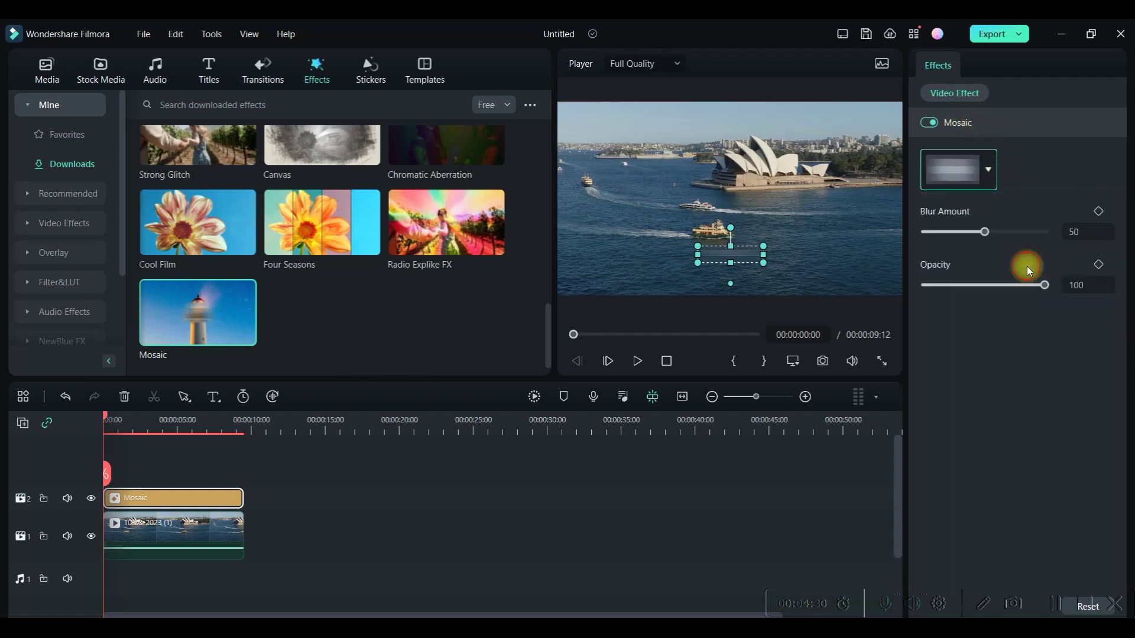
left_click(985, 170)
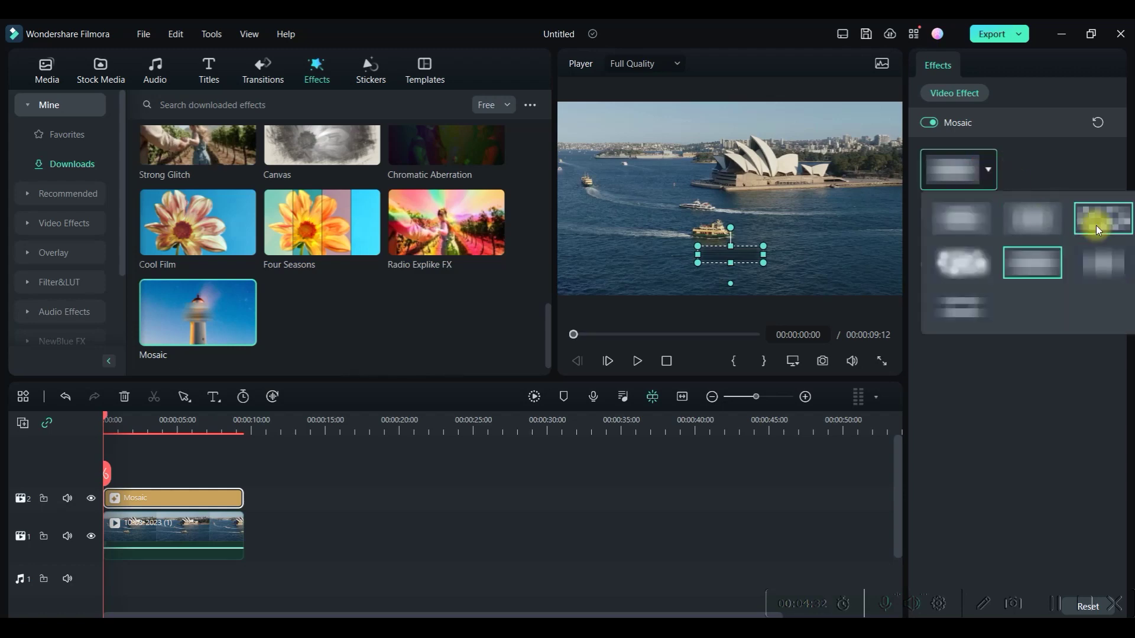
left_click(1104, 258)
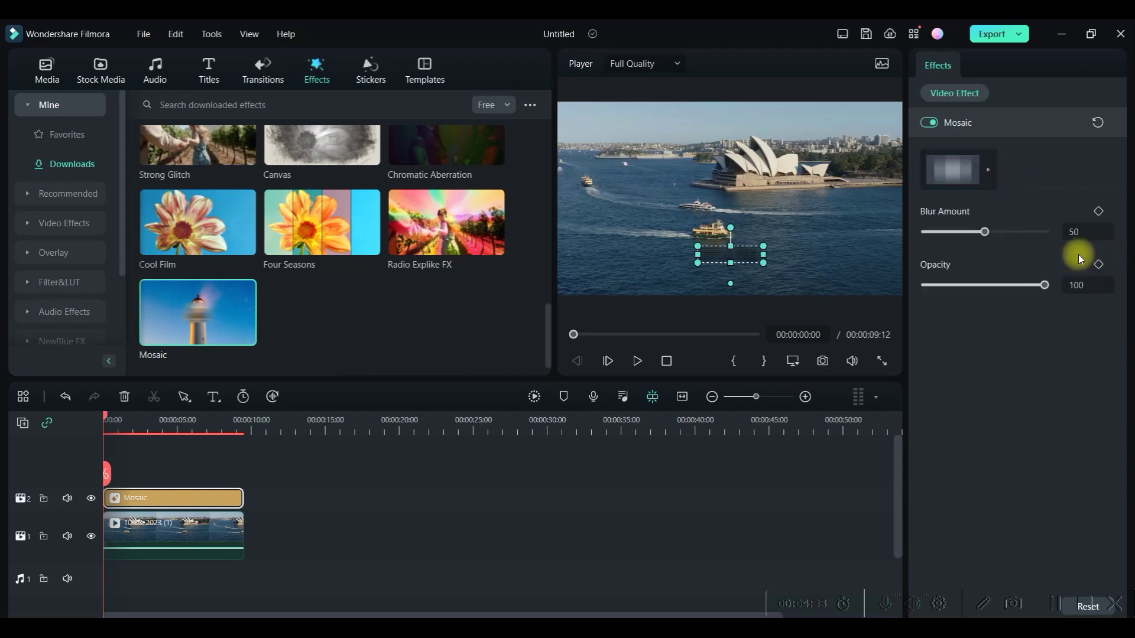
left_click(989, 175)
left_click(967, 305)
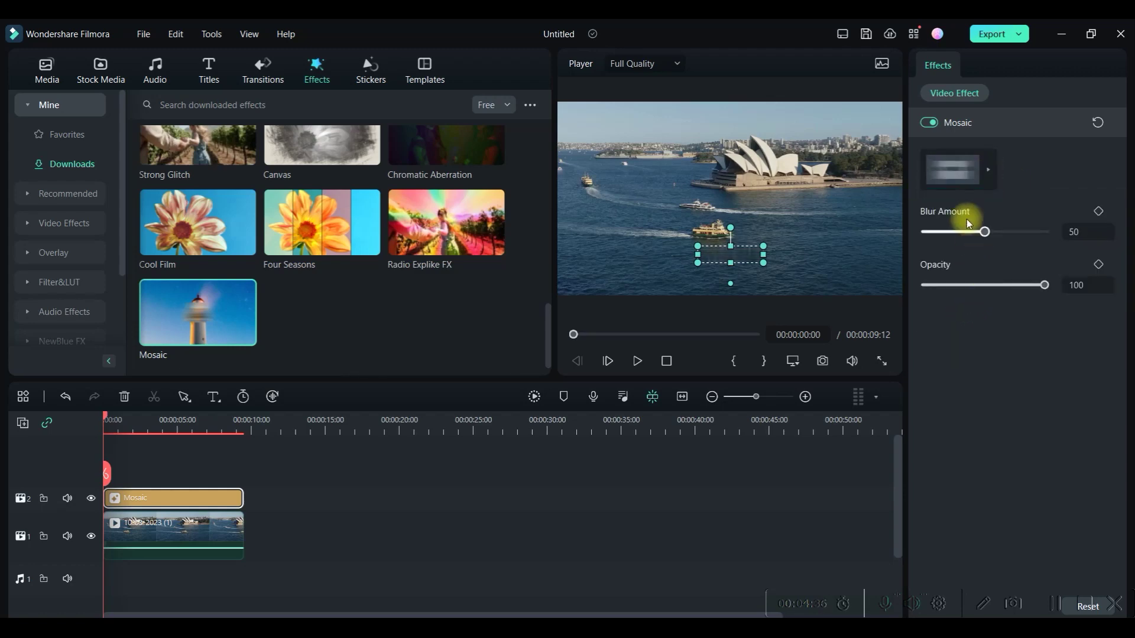
left_click(991, 166)
left_click(974, 256)
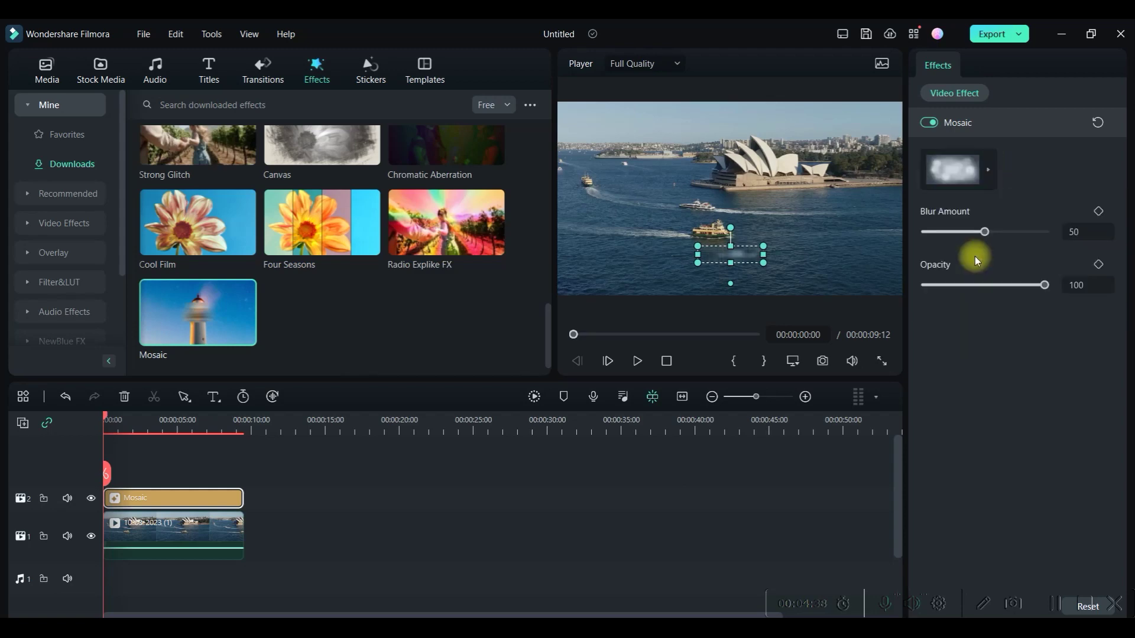
left_click(990, 172)
left_click(1038, 264)
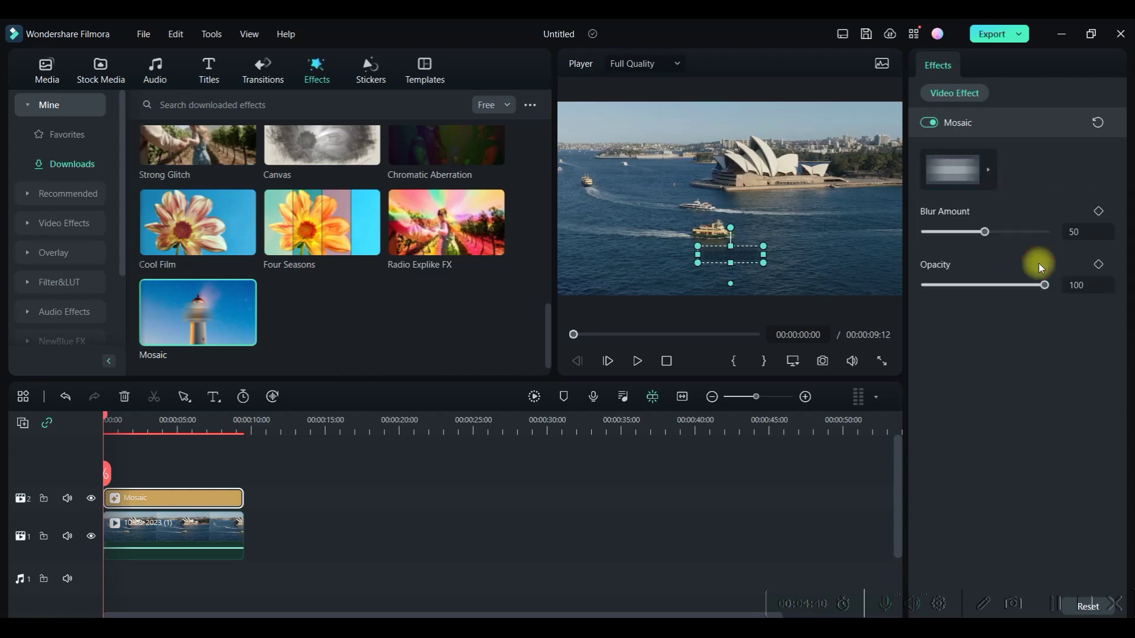
left_click(982, 165)
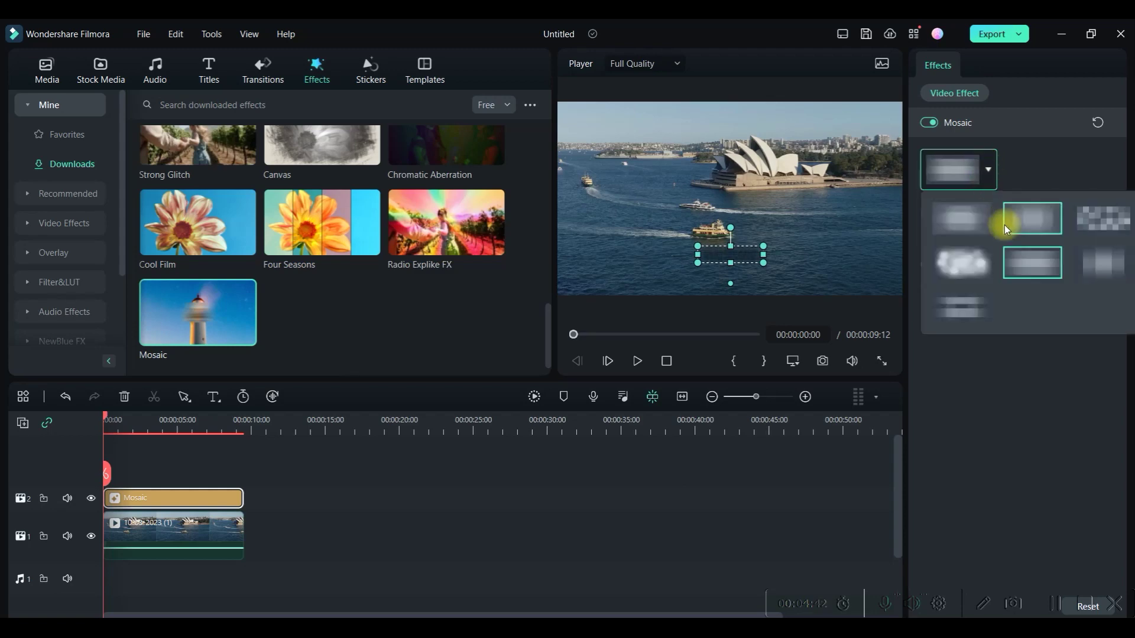
left_click(972, 215)
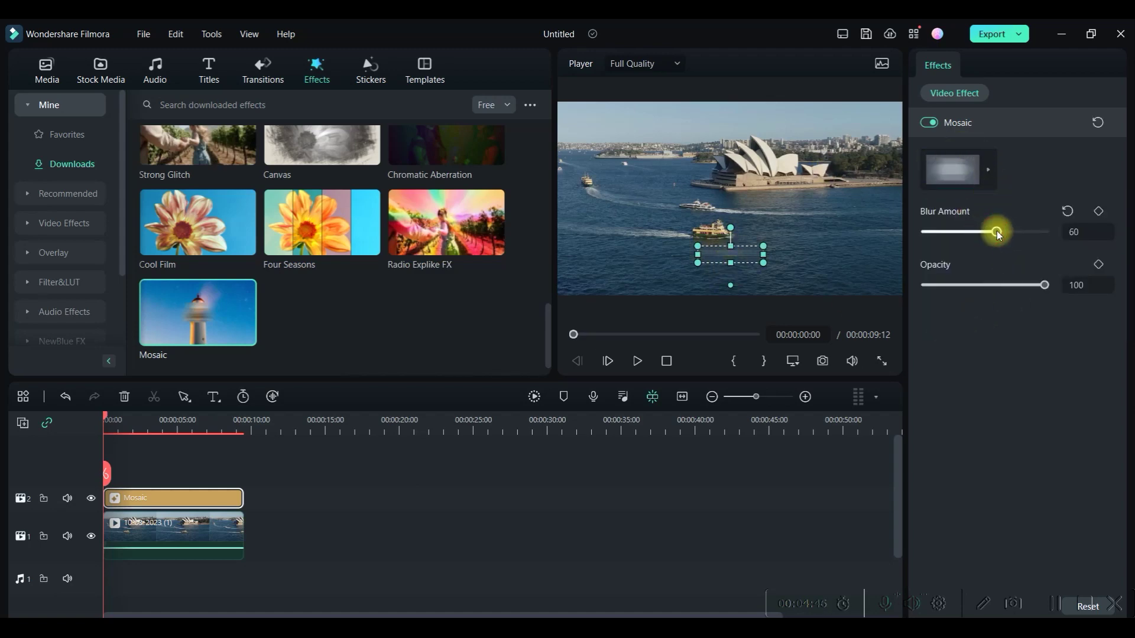
Raise Blur Amount to 99 and Opacity to 100, then deselect the Mosaic clip.
left_click_drag(1016, 233, 1024, 233)
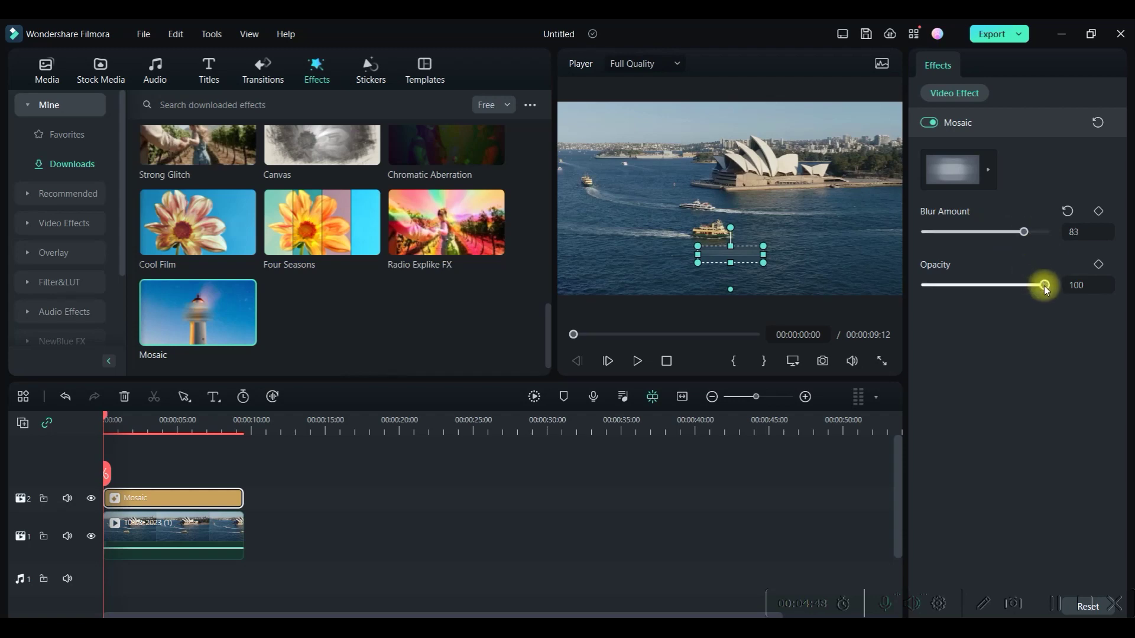
left_click_drag(1037, 285, 1070, 285)
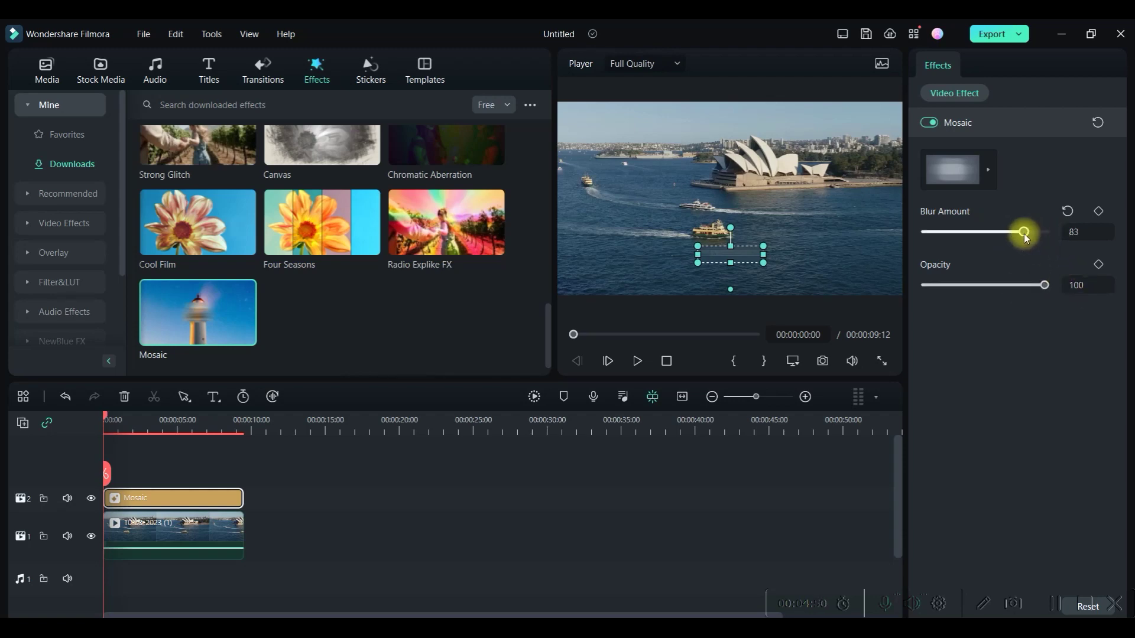
left_click_drag(1025, 233, 1045, 234)
left_click(584, 478)
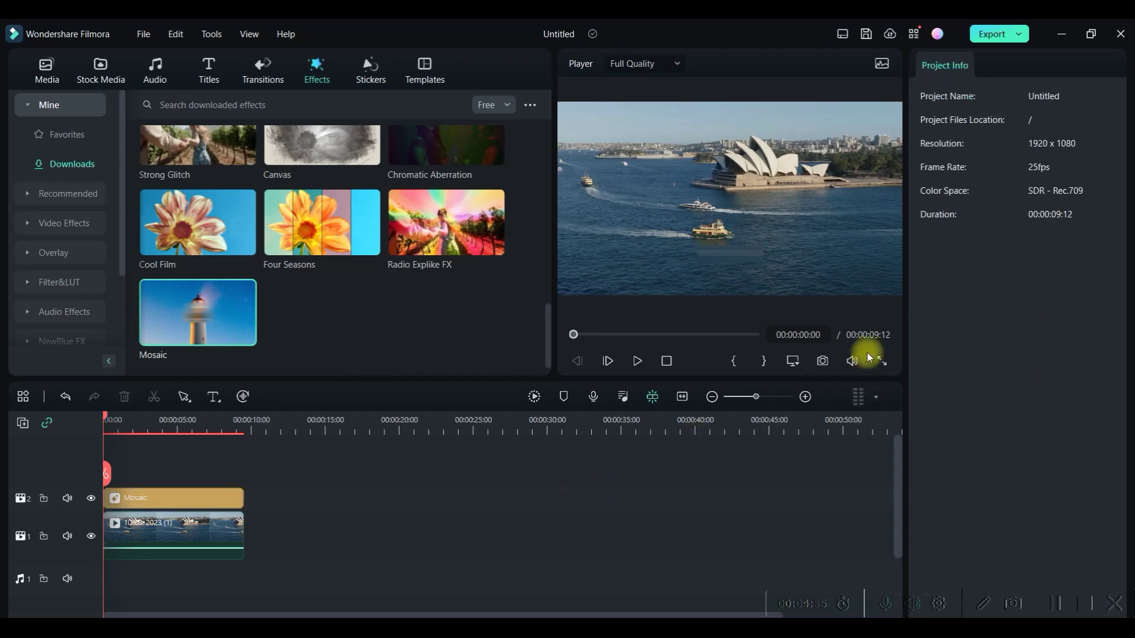
left_click(751, 255)
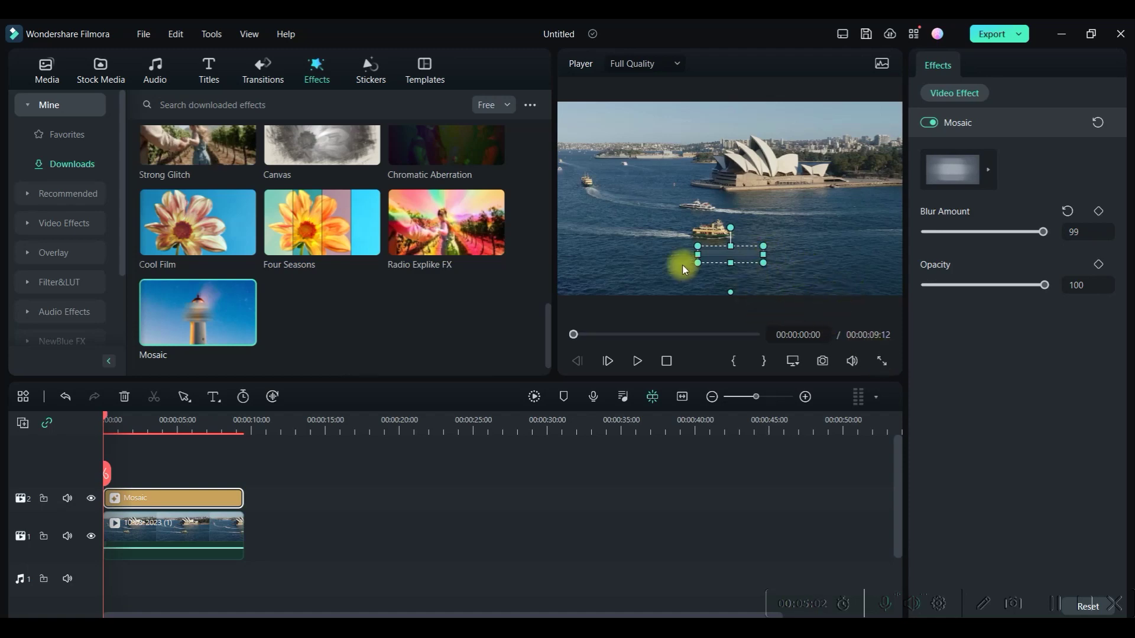
left_click(632, 362)
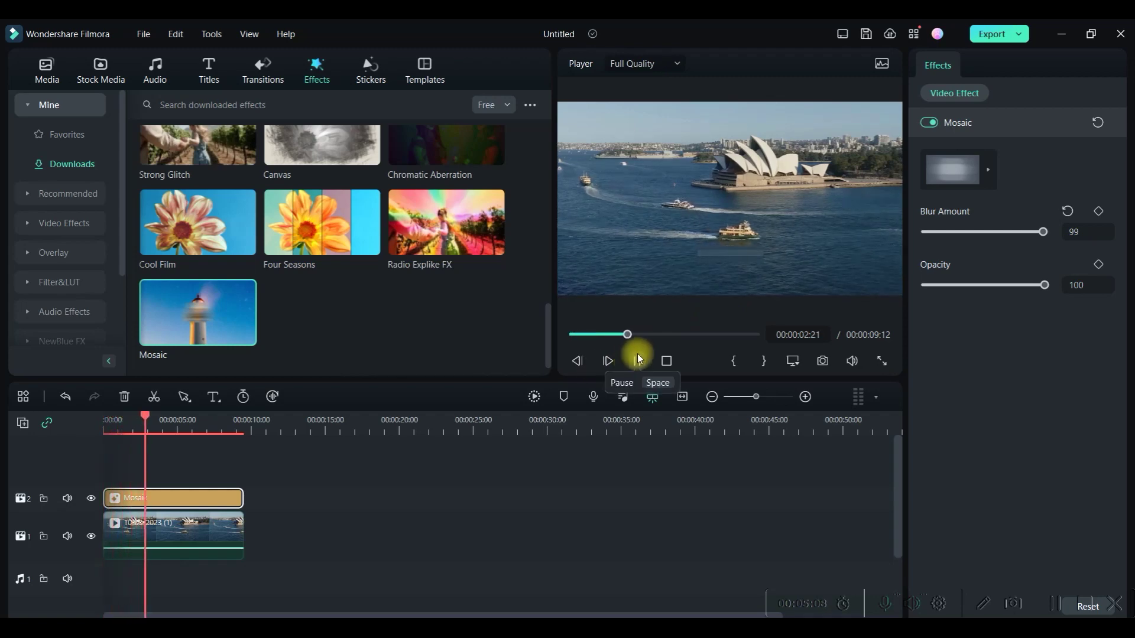
left_click(631, 361)
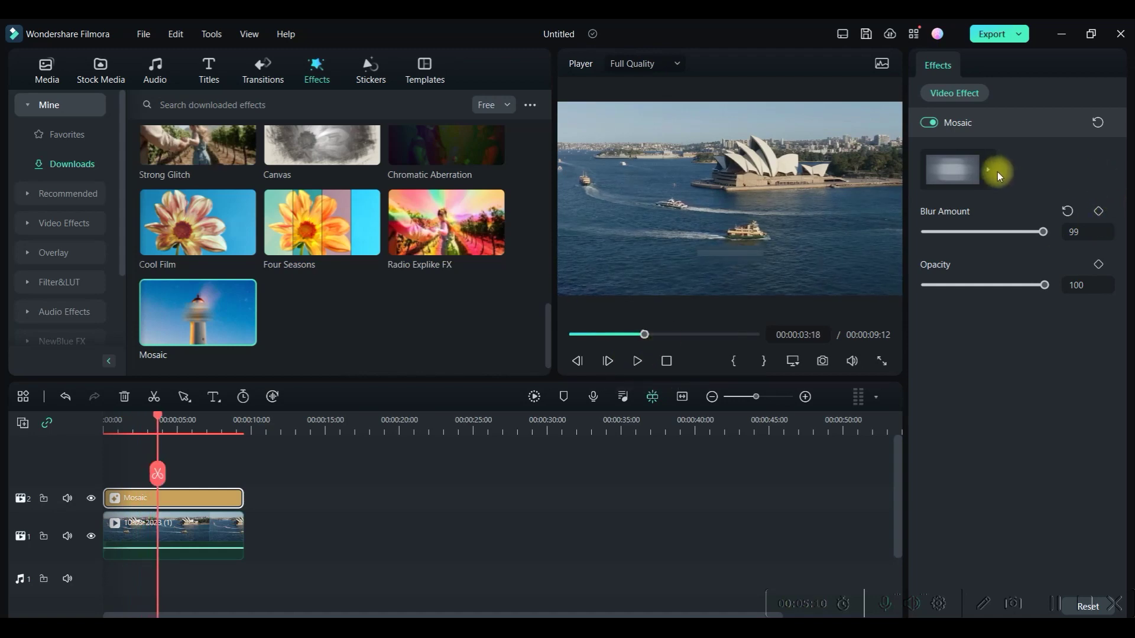
left_click(730, 258)
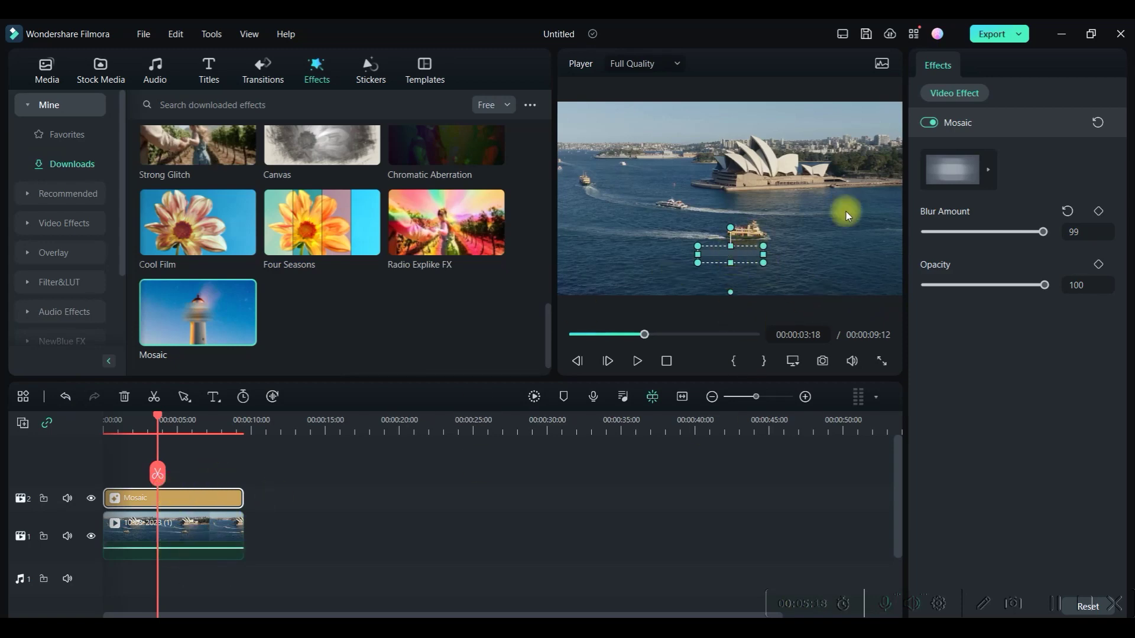
Switch Mosaic to the bottom-left striped pattern and play the harbour clip to review it.
left_click(989, 169)
left_click(981, 304)
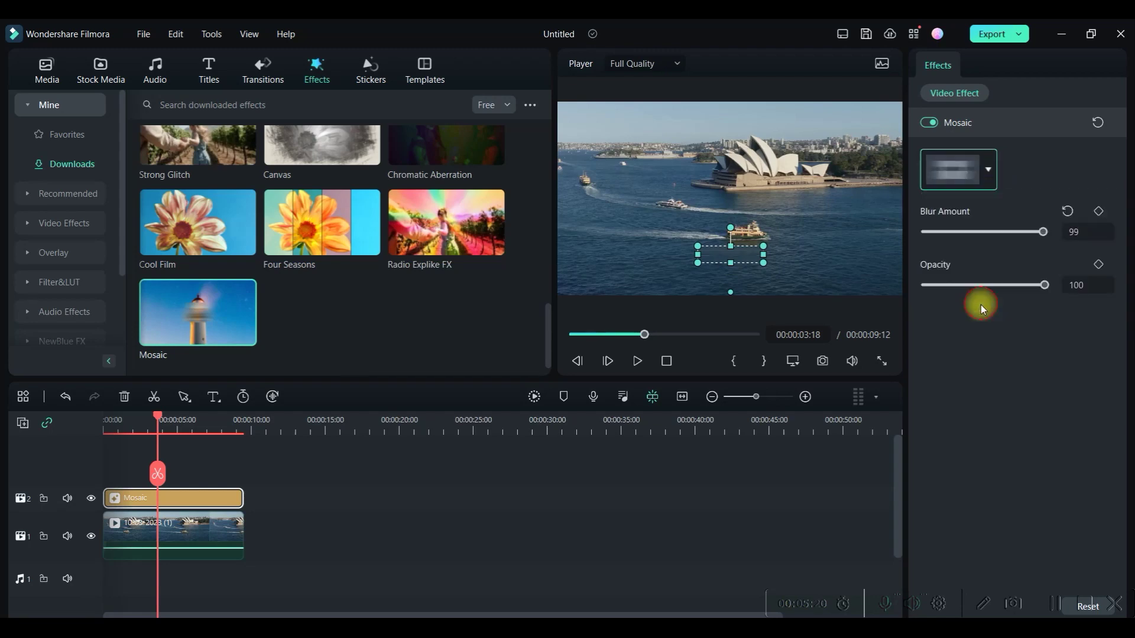
left_click(639, 361)
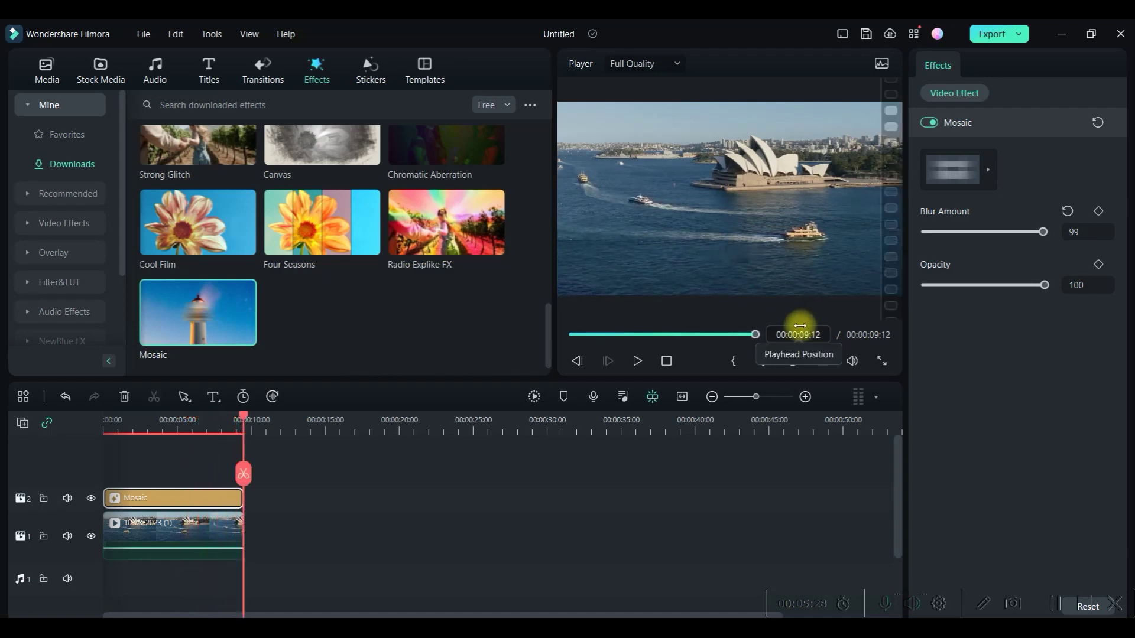
left_click(991, 165)
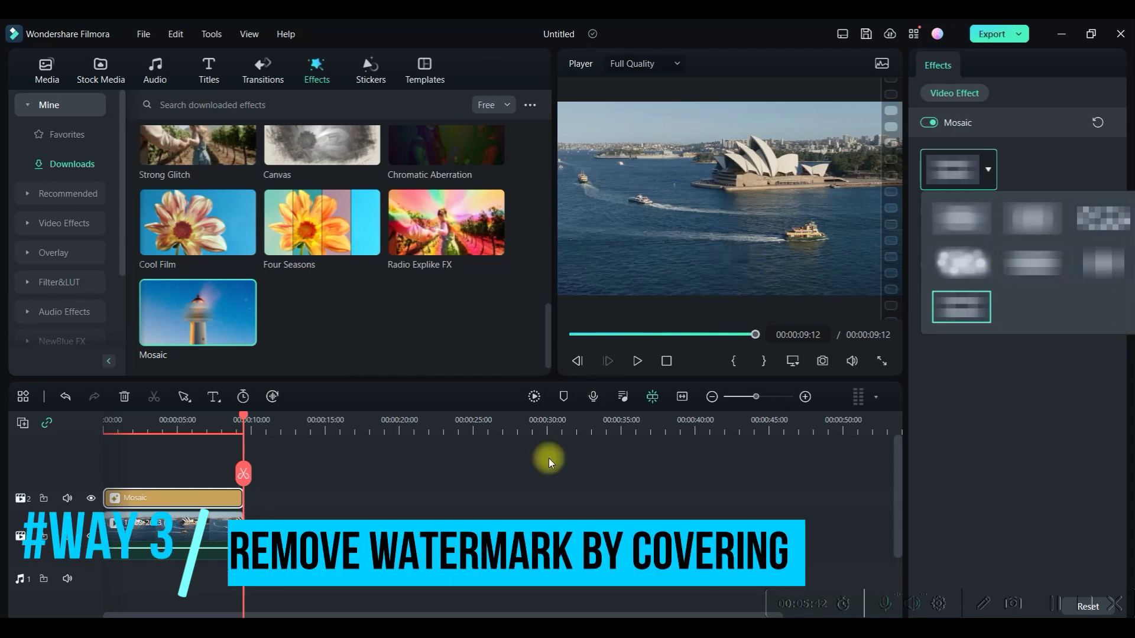
In a fresh project, place park clip 10-03-2023 (2) on the timeline and play to 00:00:01:17 to spot the watermark.
left_click(182, 527)
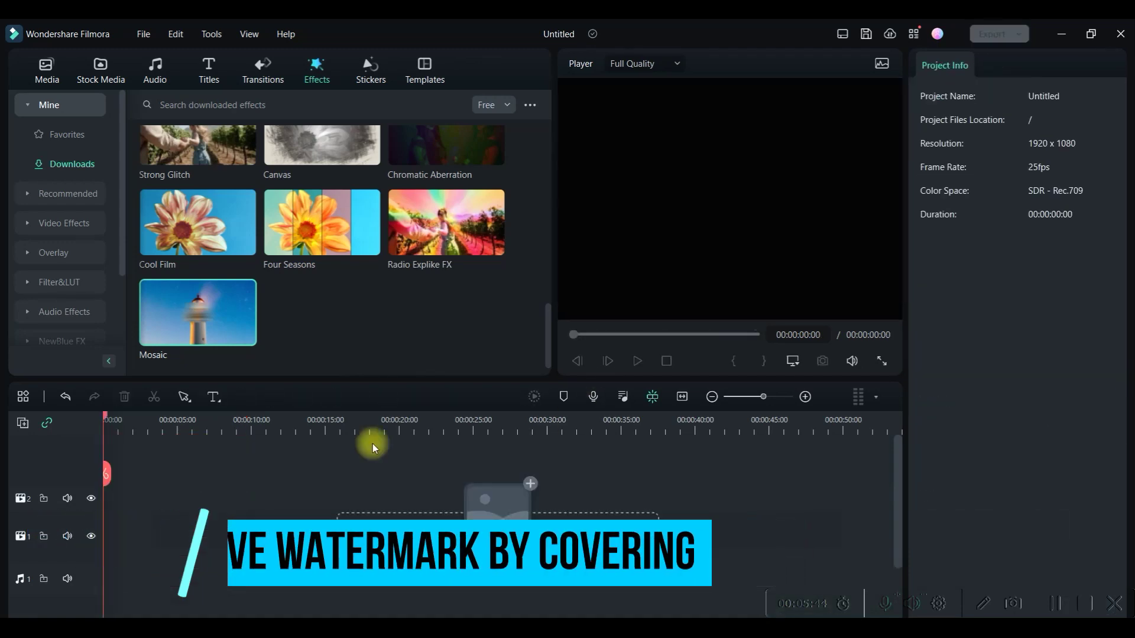
left_click(44, 70)
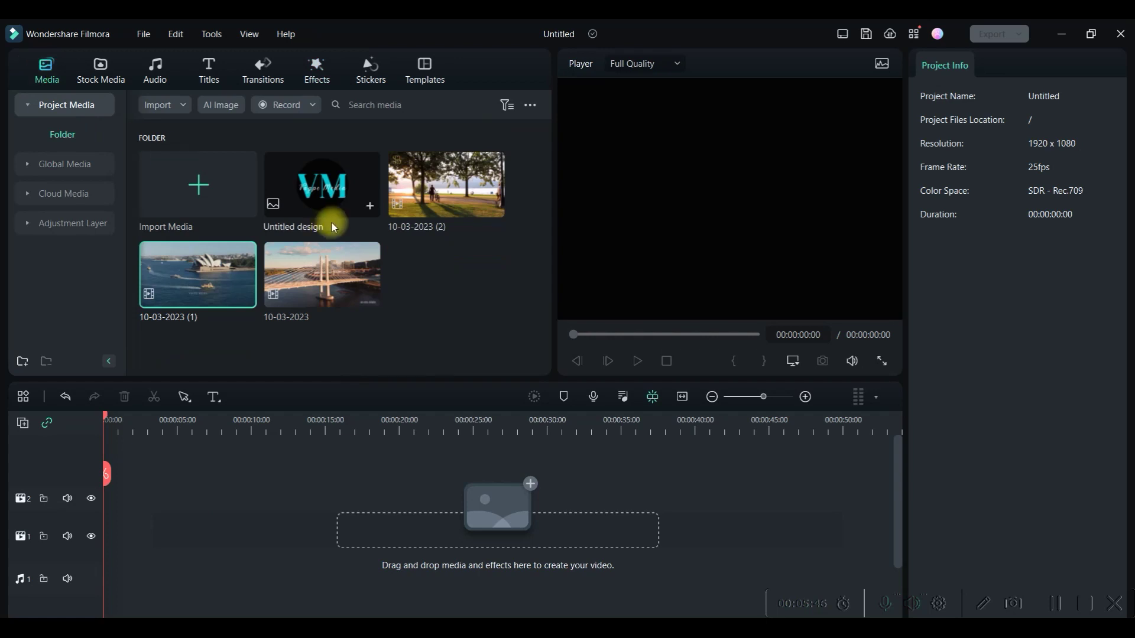
mouse_move(446, 184)
left_mouse_down()
mouse_move(112, 519)
mouse_move(120, 536)
left_mouse_up()
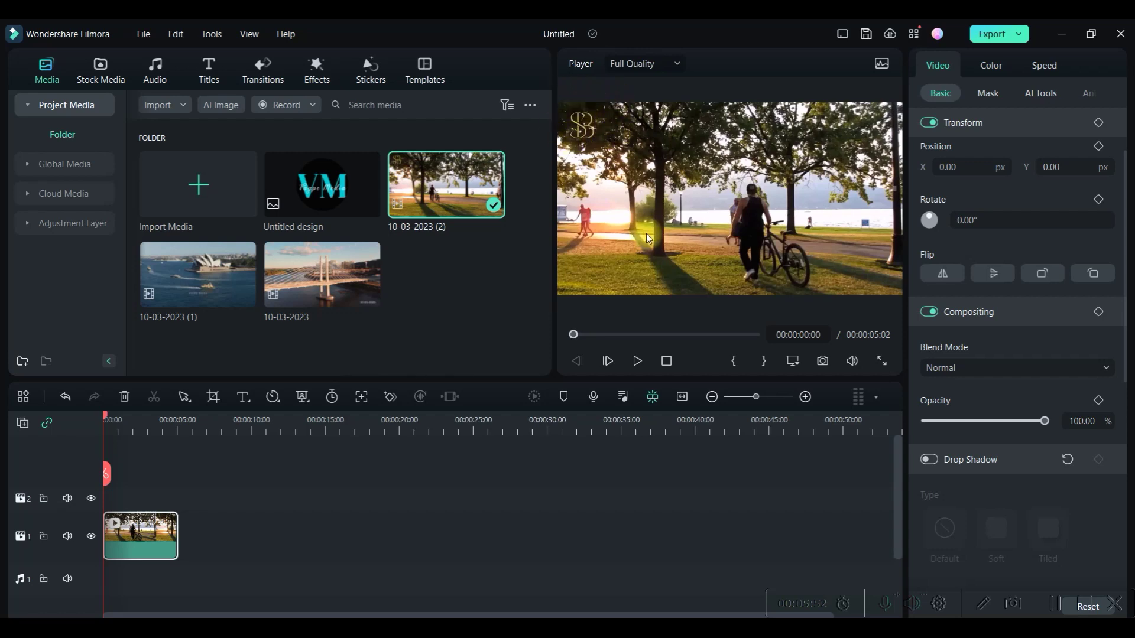
left_click(636, 361)
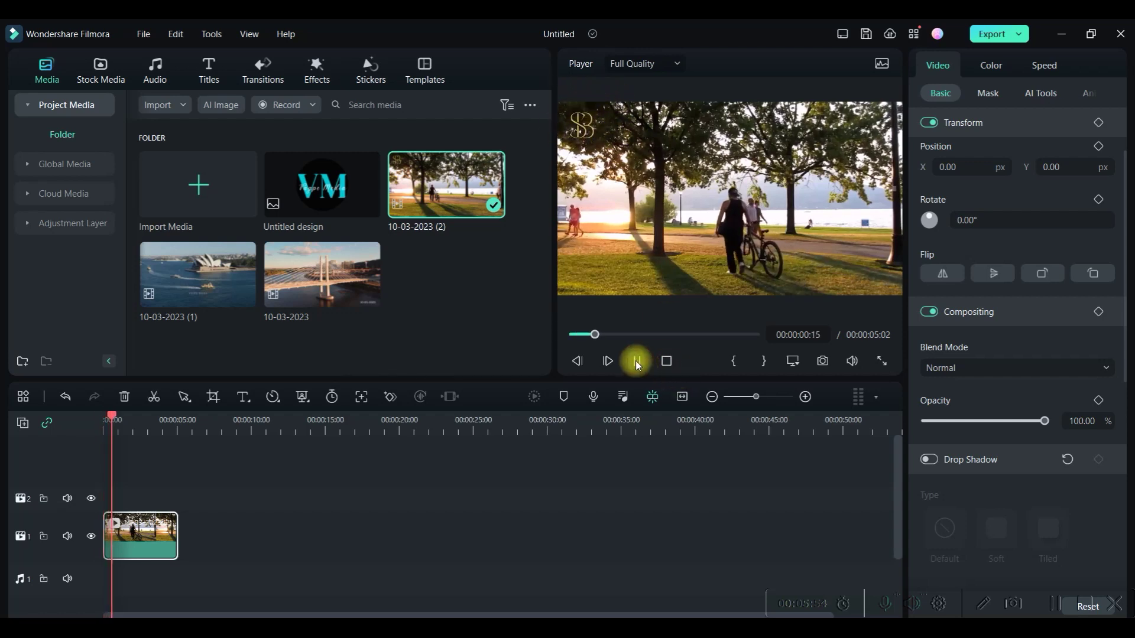
left_click(637, 362)
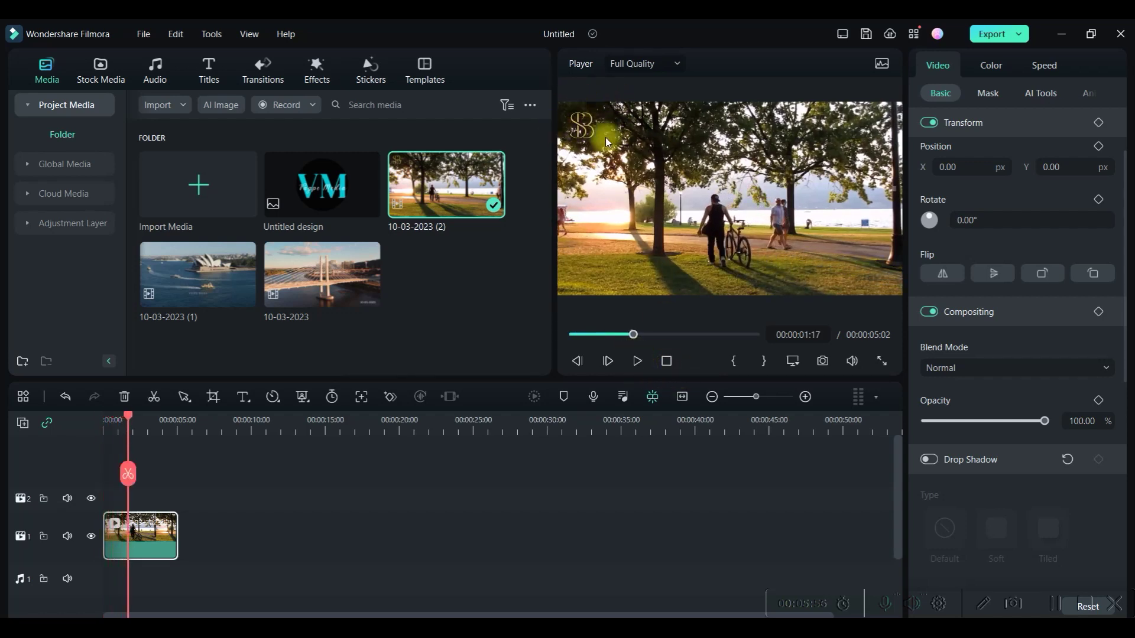
Place Untitled design above the park clip, shrink the VM logo to a badge over the top-left watermark, and return to the start.
mouse_move(321, 184)
left_mouse_down()
mouse_move(110, 501)
mouse_move(132, 498)
left_mouse_up()
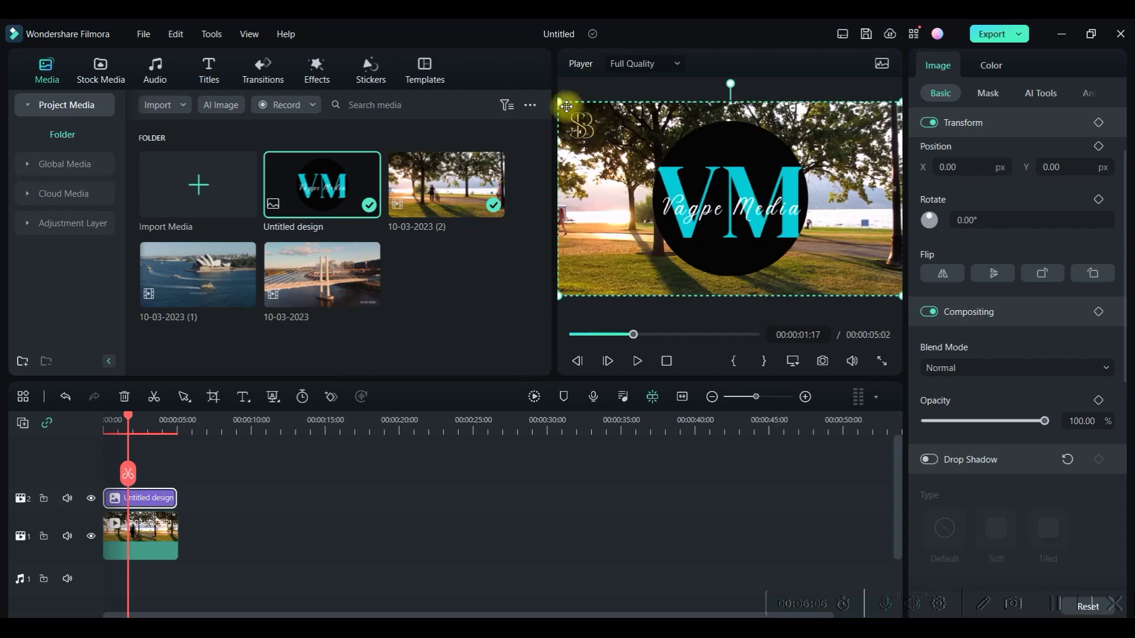
left_click_drag(558, 103, 776, 227)
left_click_drag(847, 224, 864, 213)
mouse_move(838, 257)
left_mouse_down()
mouse_move(578, 118)
mouse_move(587, 131)
left_mouse_up()
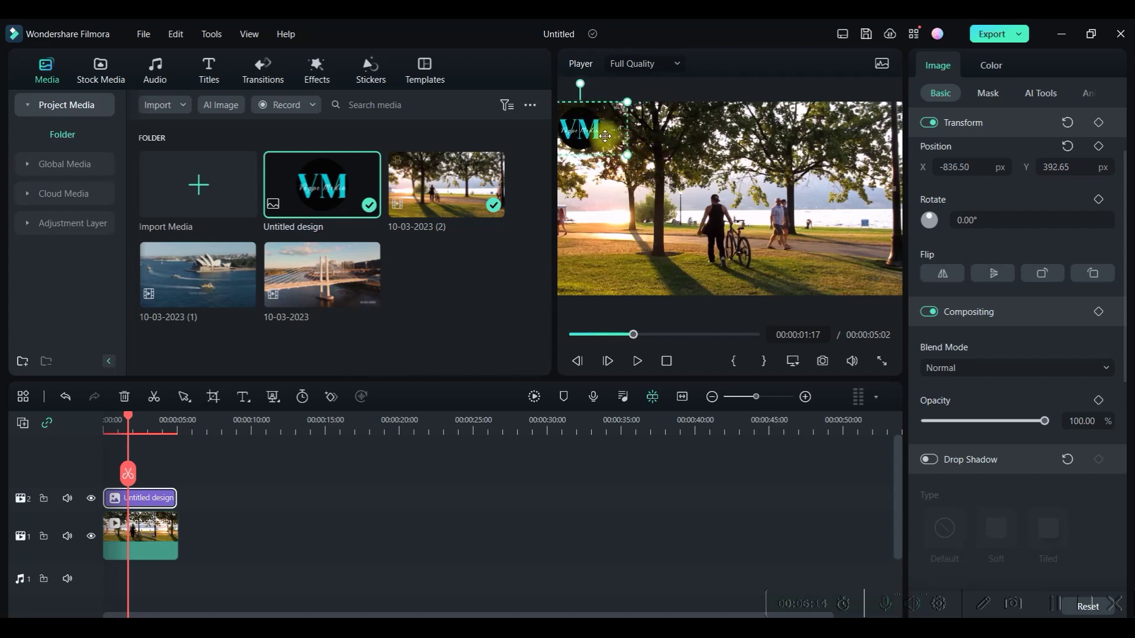
left_click(714, 170)
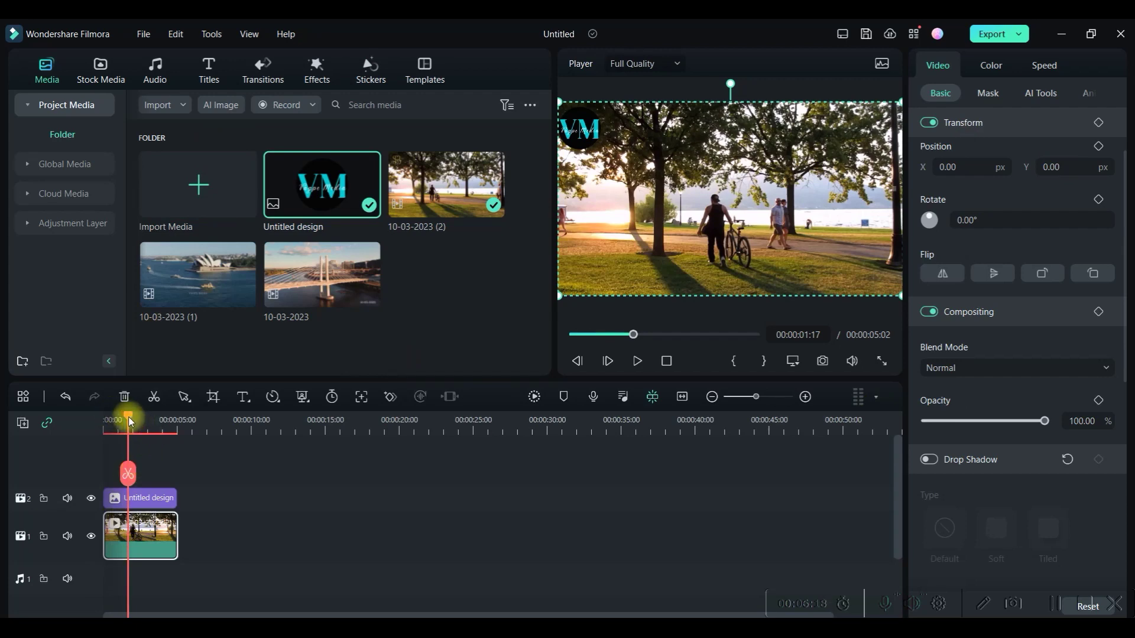
left_click_drag(130, 420, 98, 420)
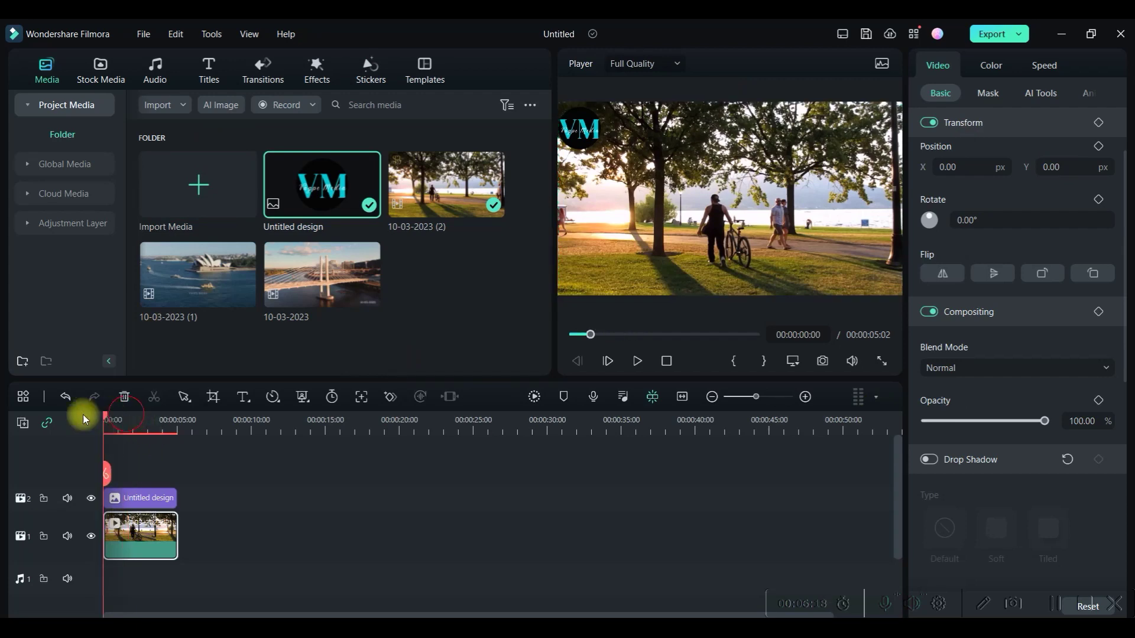
left_click(631, 360)
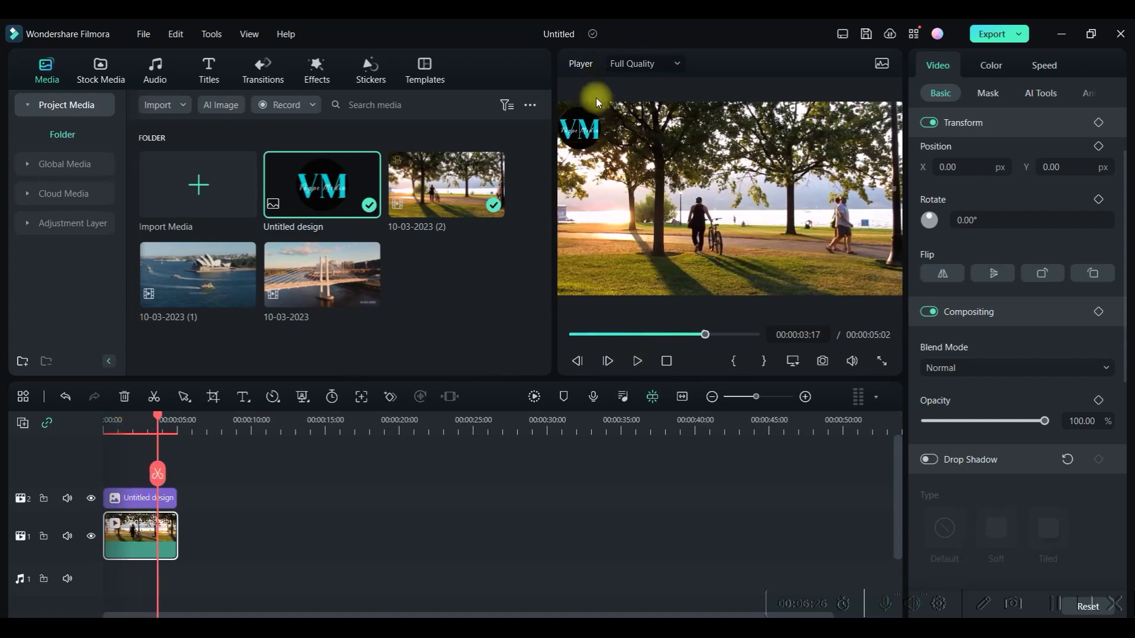